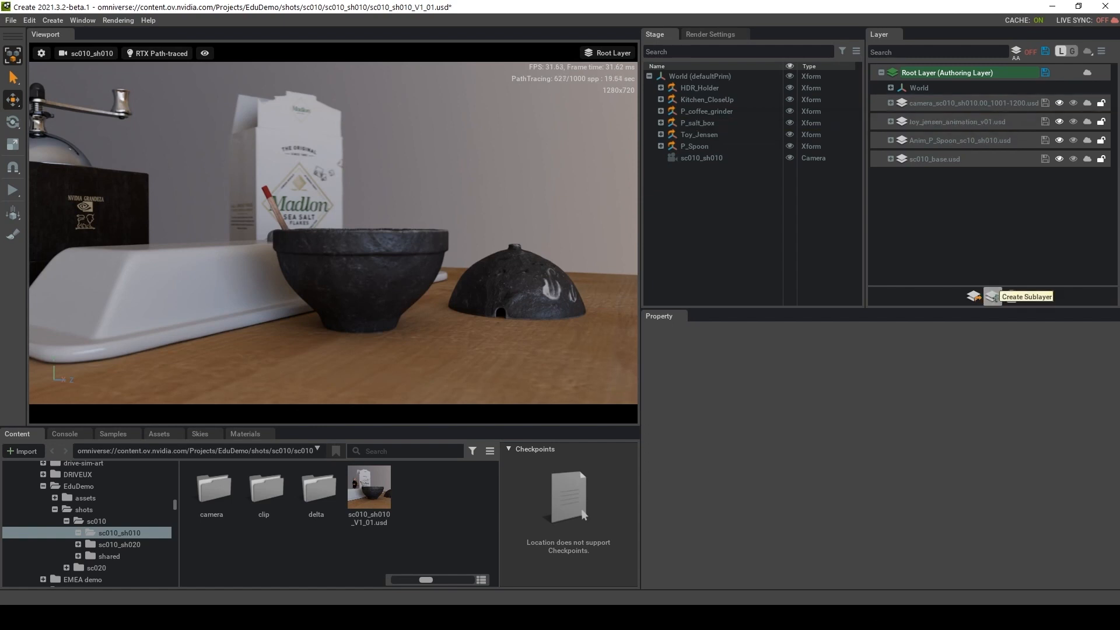
Step: Create a sublayer named Scene_Assembly_MJ.usd in the delta folder, overwriting the existing file, and make it the authoring layer
{"action": "left_click", "coordinate": [993, 296]}
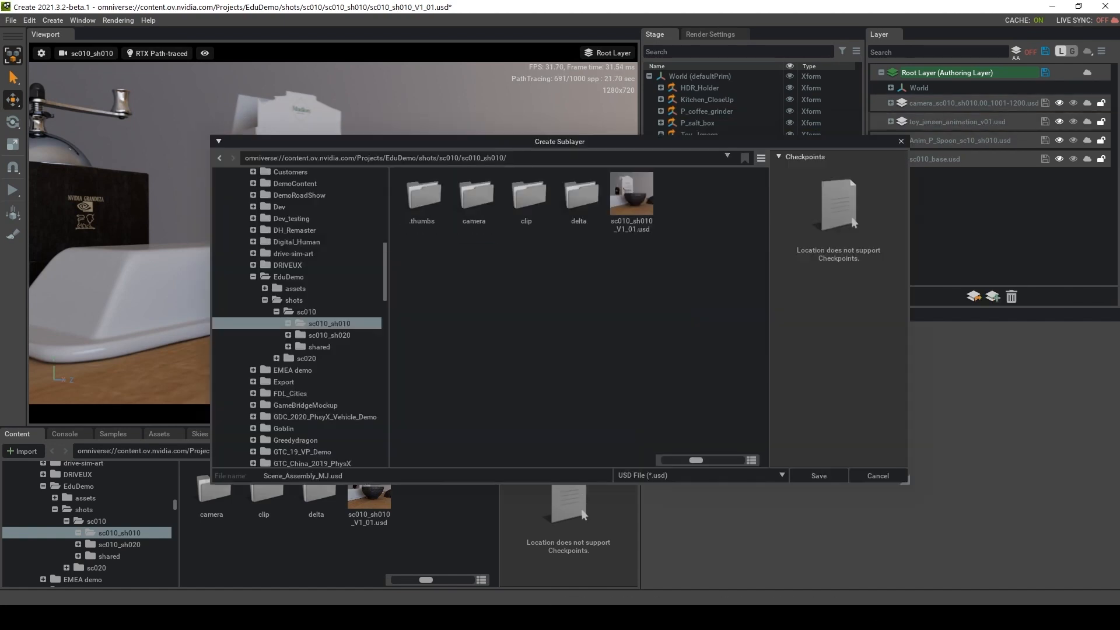
{"action": "double_click", "coordinate": [579, 199]}
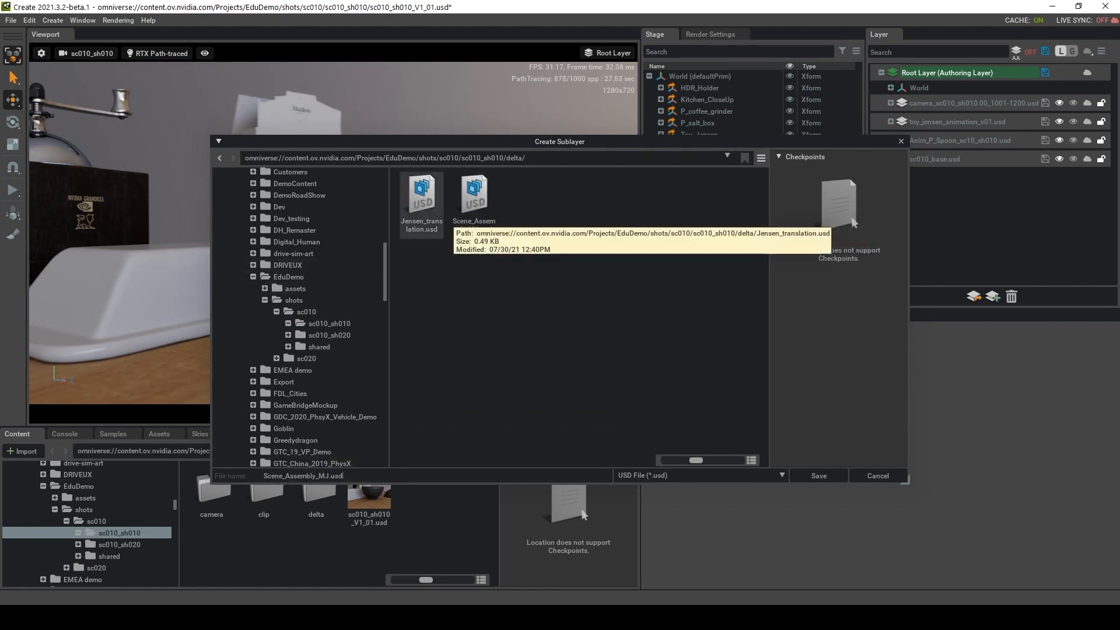
{"action": "key", "text": "Return"}
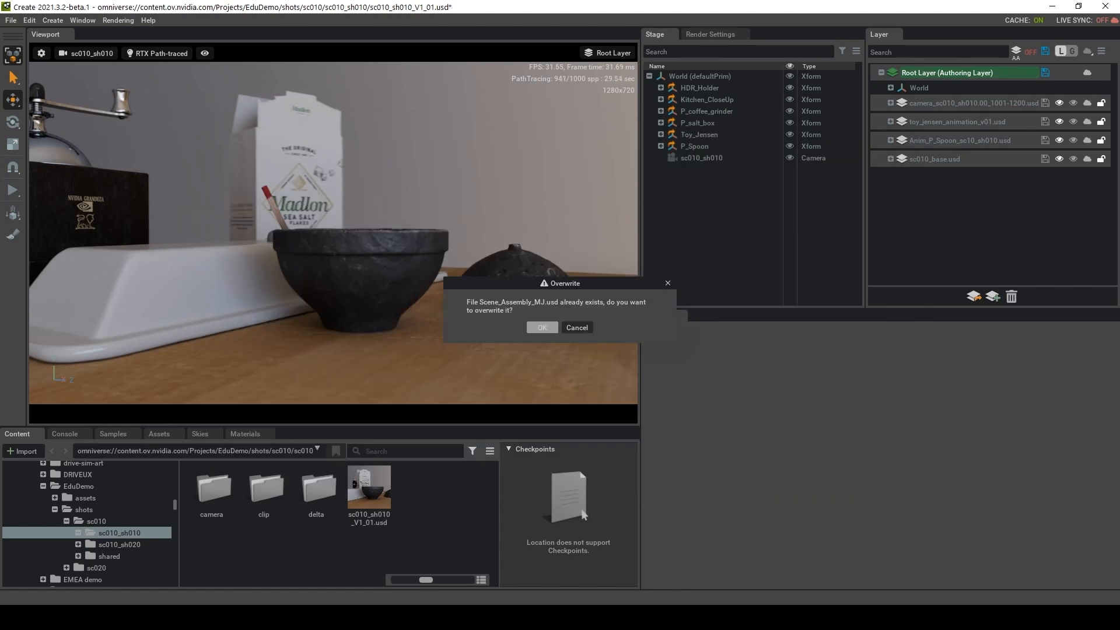
{"action": "key", "text": "Return"}
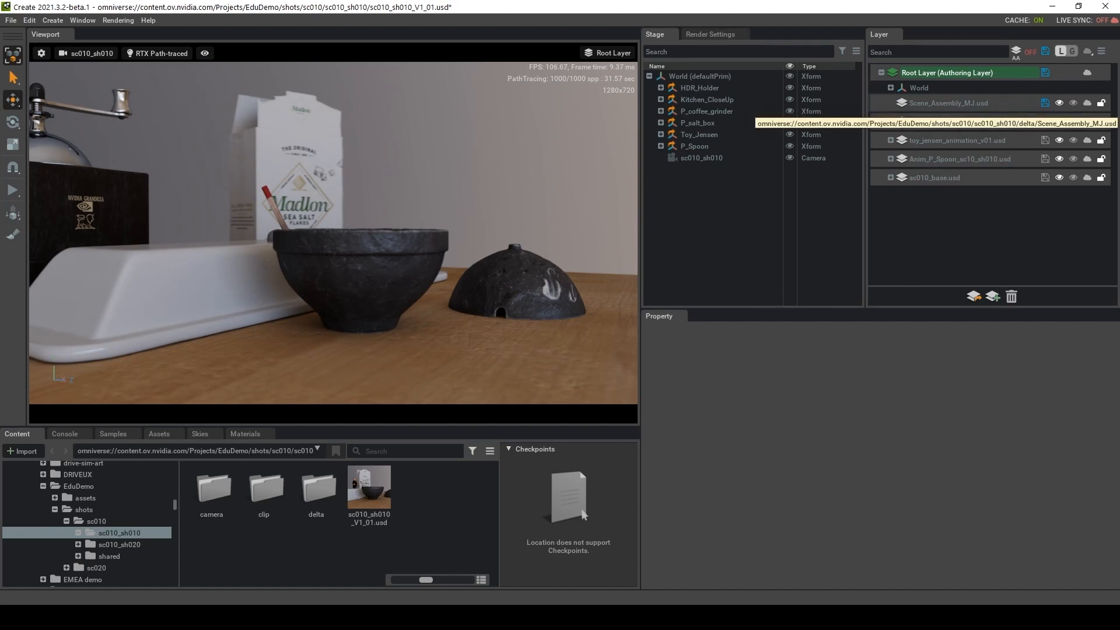
{"action": "double_click", "coordinate": [948, 103]}
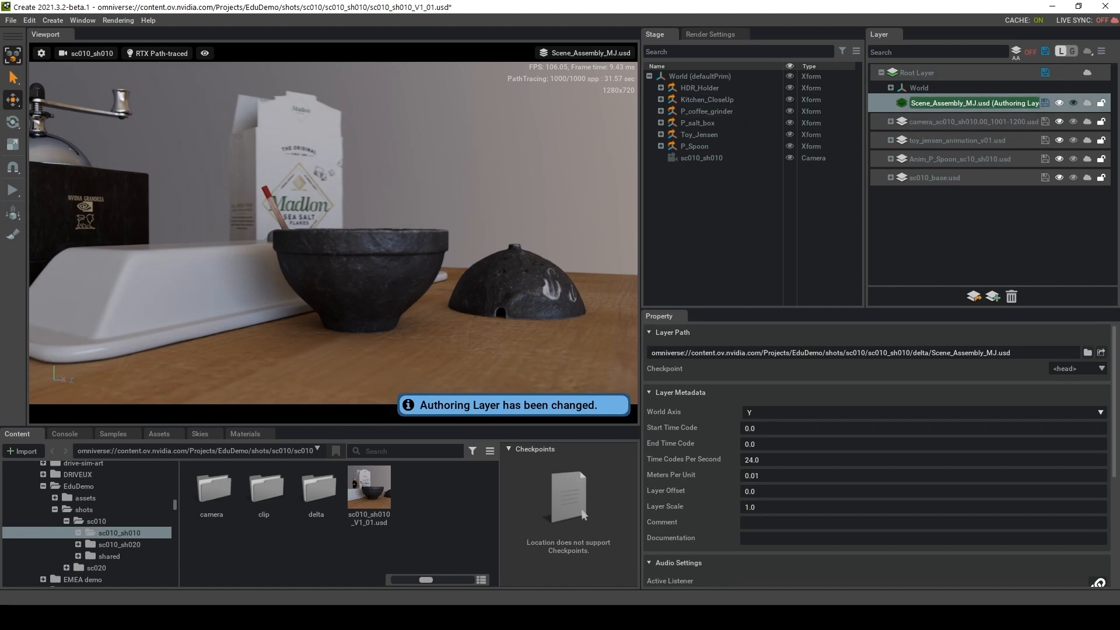
Step: Move Toy_Jensen onto the white dish beside the bowl, to about X -7.8 and Y 3.53
{"action": "left_click", "coordinate": [706, 112]}
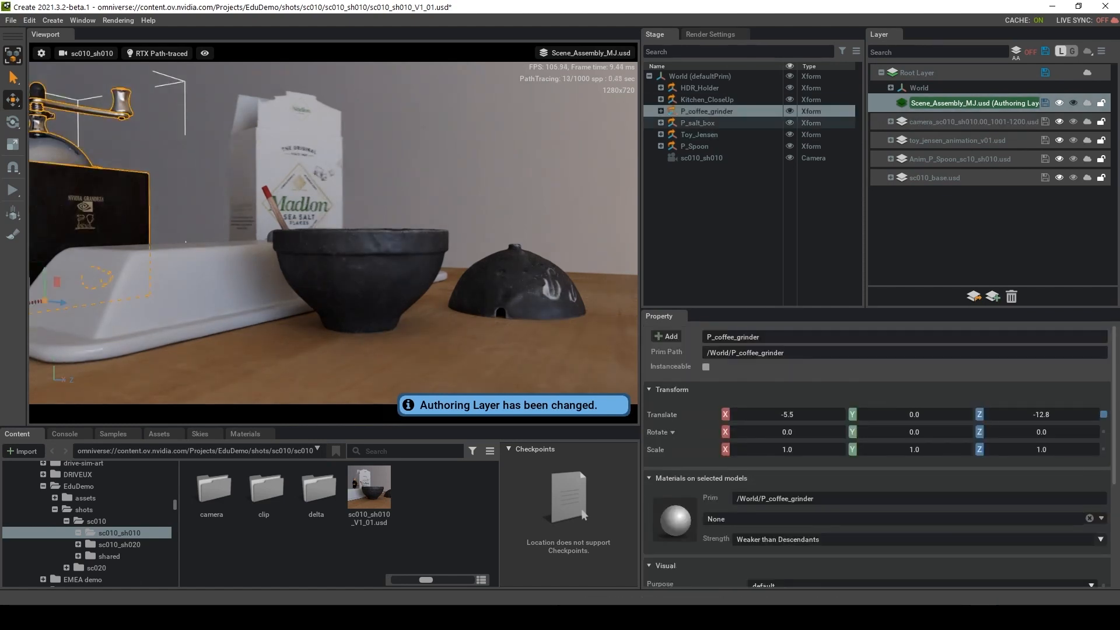
{"action": "left_click", "coordinate": [699, 123]}
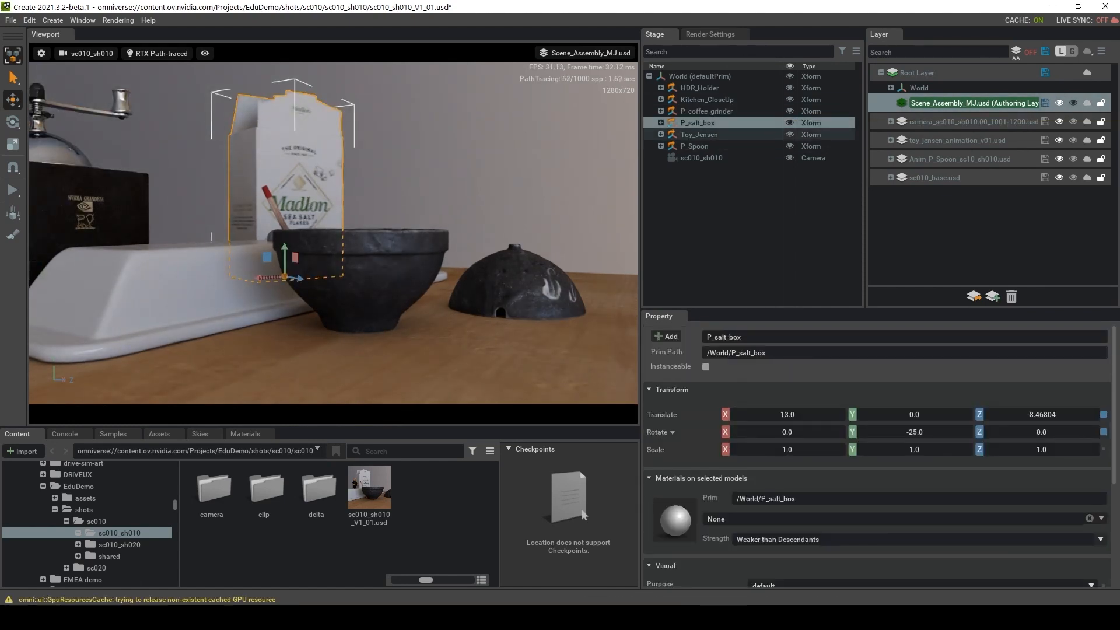
{"action": "left_click", "coordinate": [706, 111]}
{"action": "left_click", "coordinate": [700, 135]}
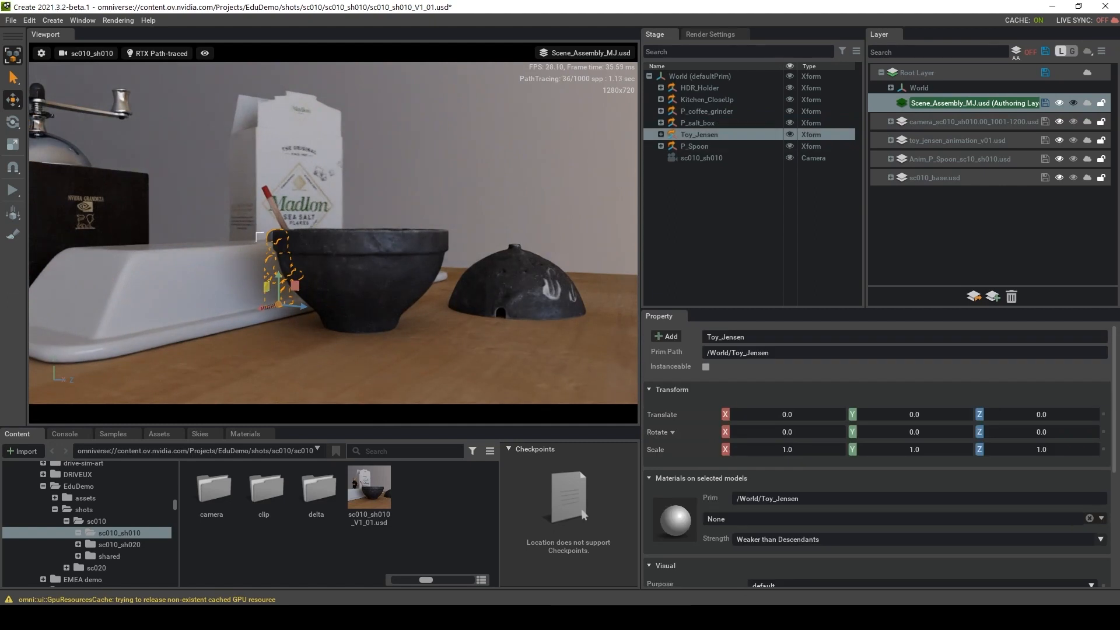
{"action": "left_click_drag", "start_coordinate": [279, 302], "coordinate": [158, 228]}
Step: Expand the Scene_Assembly_MJ.usd layer down to its Toy_Jensen override, save the layer and clear the selection
{"action": "left_click", "coordinate": [891, 102]}
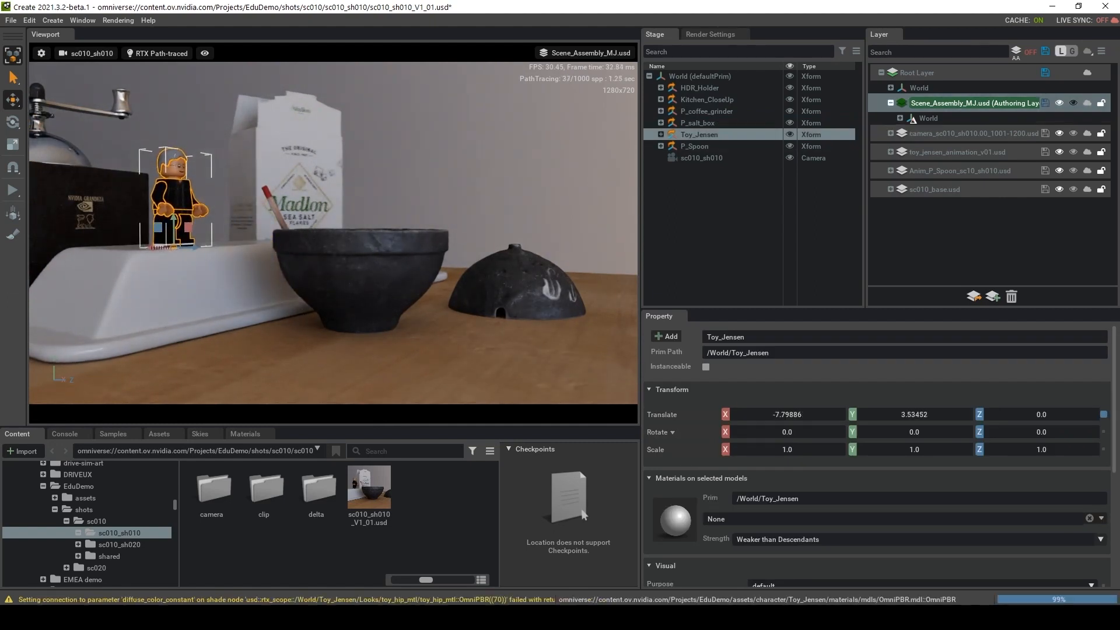
{"action": "left_click", "coordinate": [900, 118]}
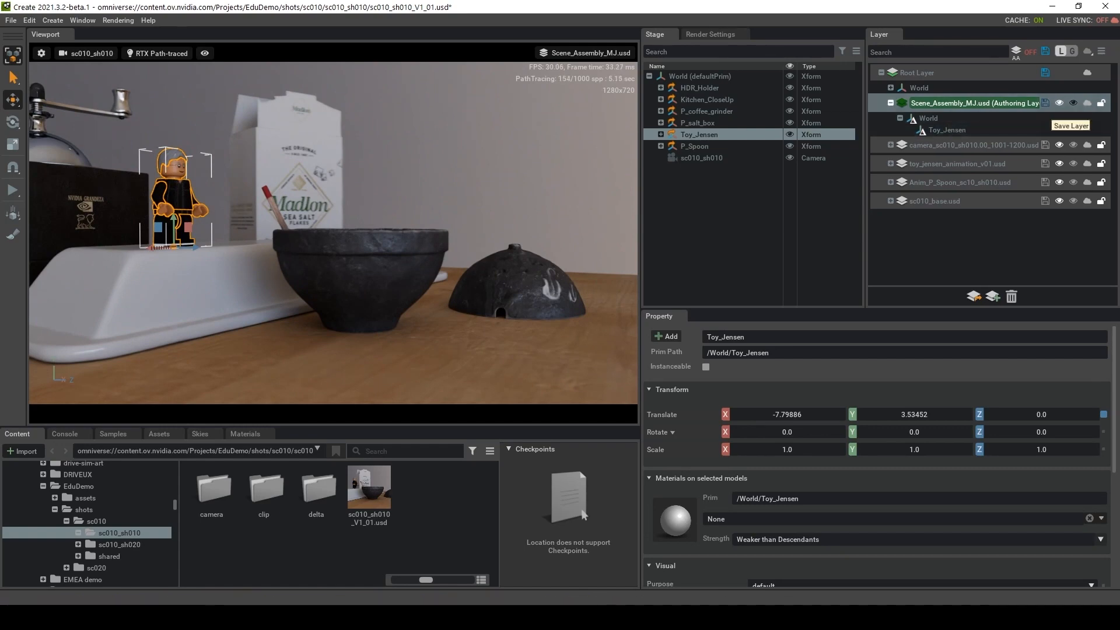
{"action": "left_click", "coordinate": [969, 248]}
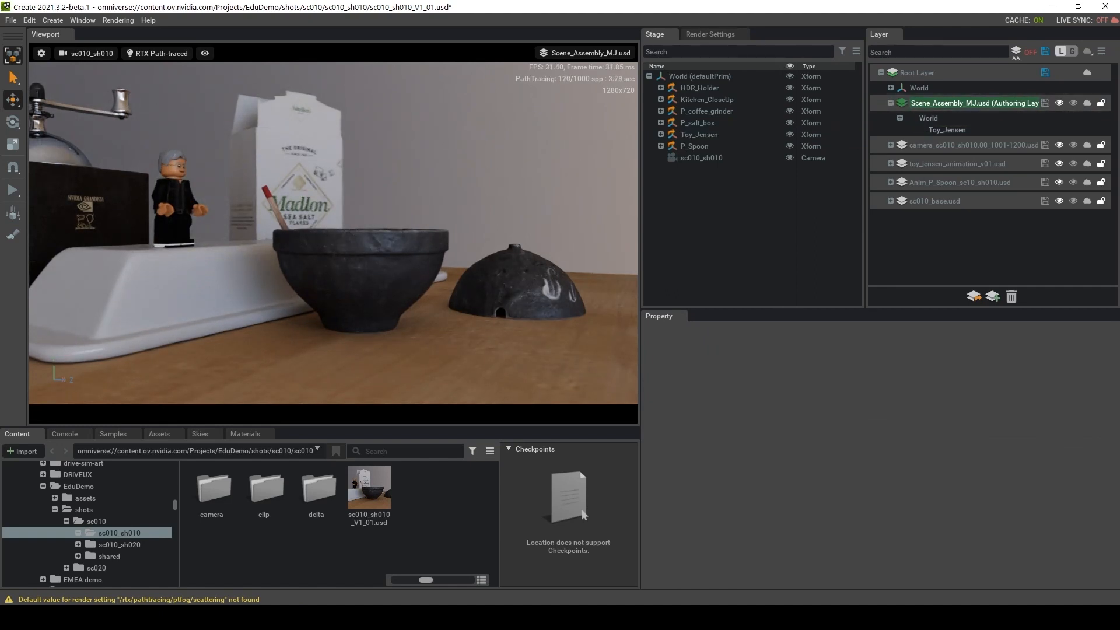
Step: Mute and unmute the Scene_Assembly_MJ.usd layer to compare the scene with and without its changes
{"action": "left_click", "coordinate": [1059, 103]}
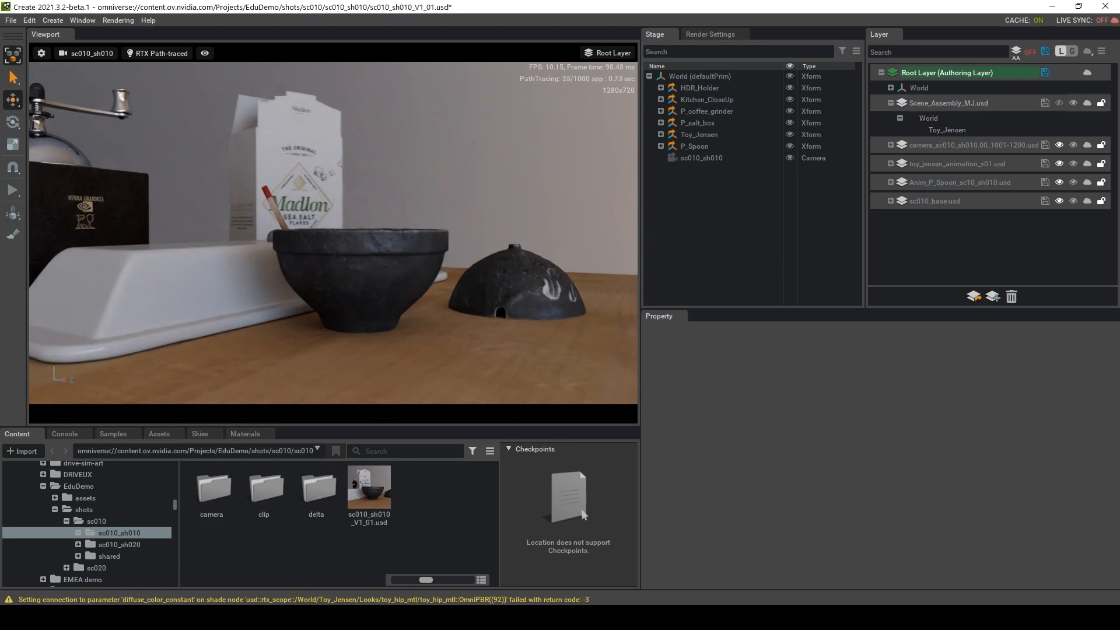
{"action": "left_click", "coordinate": [1060, 104]}
{"action": "left_click", "coordinate": [1059, 103]}
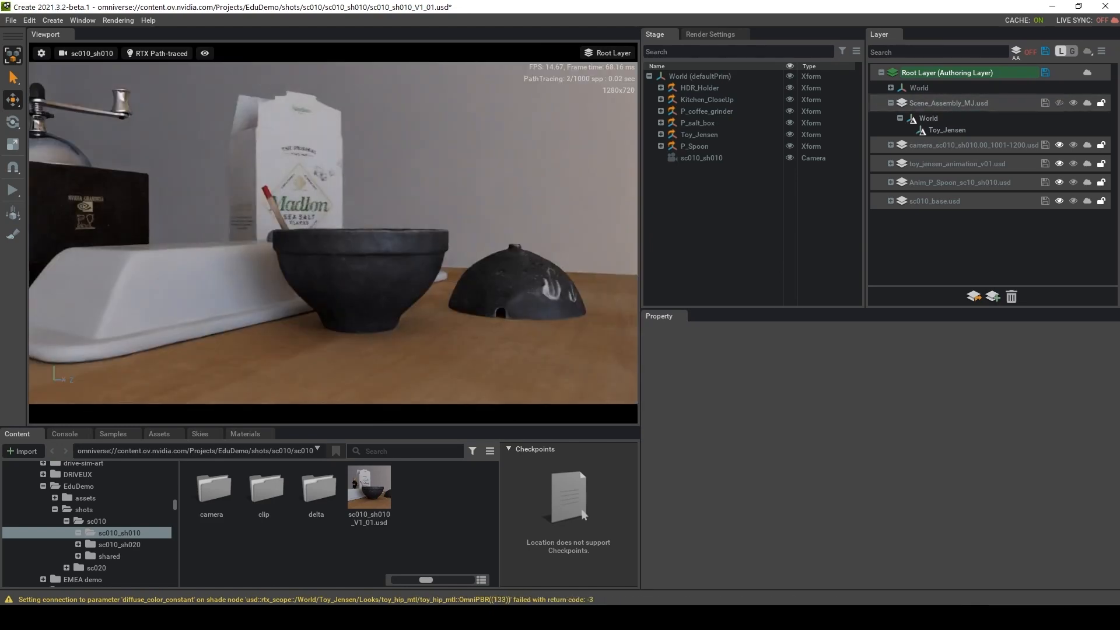
{"action": "left_click", "coordinate": [1059, 103]}
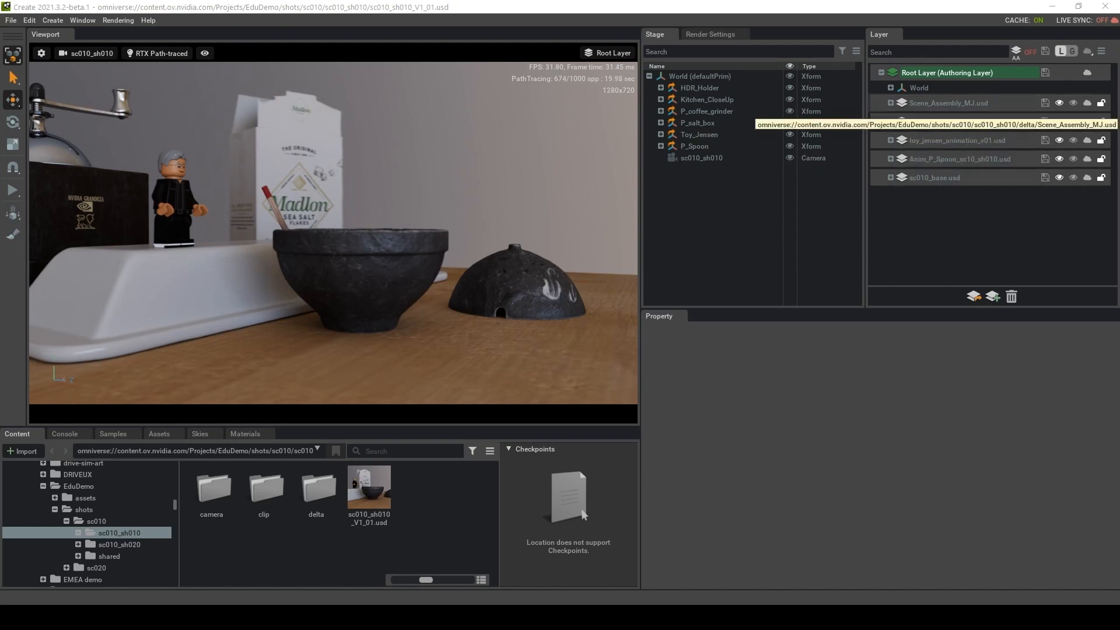
Step: Make Scene_Assembly_MJ.usd the authoring layer again and switch HDR_Holder's visibility off and back on
{"action": "double_click", "coordinate": [951, 103]}
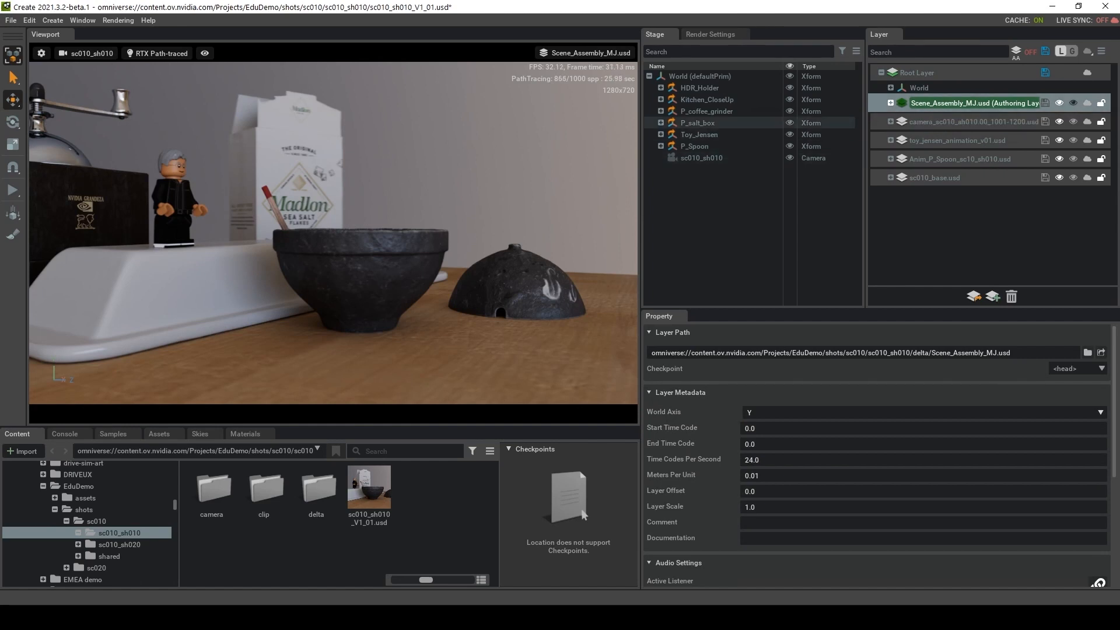
{"action": "left_click", "coordinate": [699, 88]}
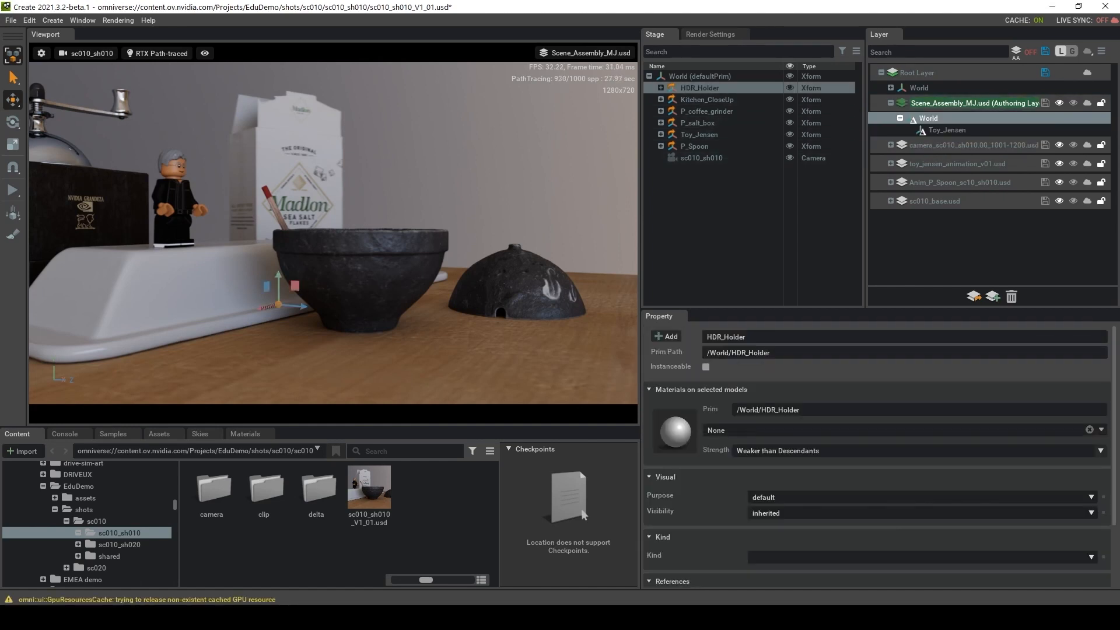
{"action": "left_click", "coordinate": [790, 87]}
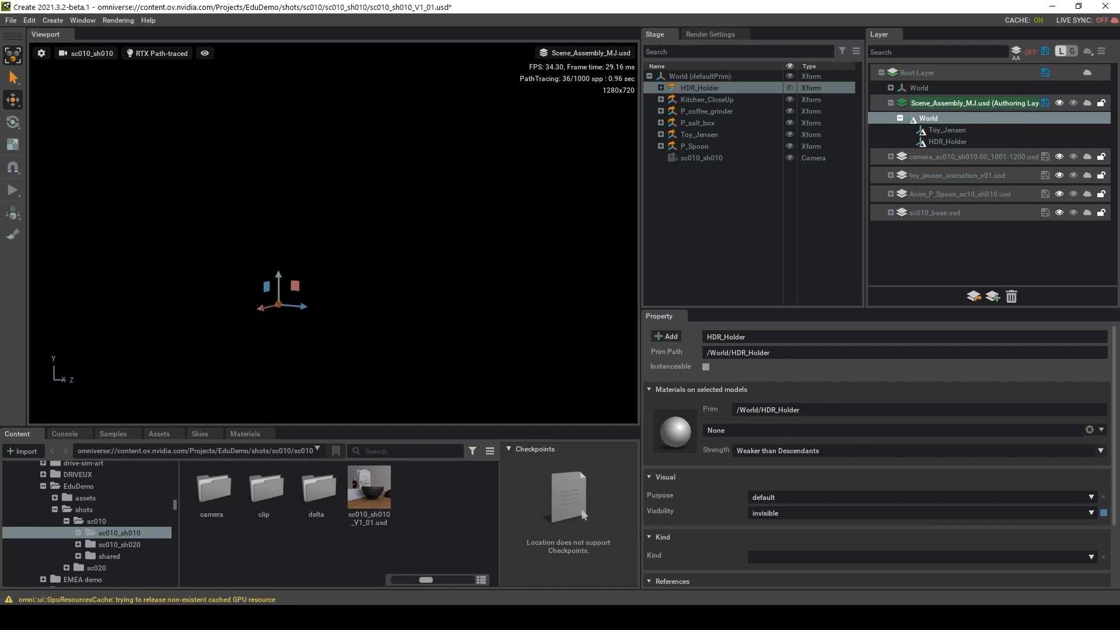
{"action": "left_click", "coordinate": [789, 88]}
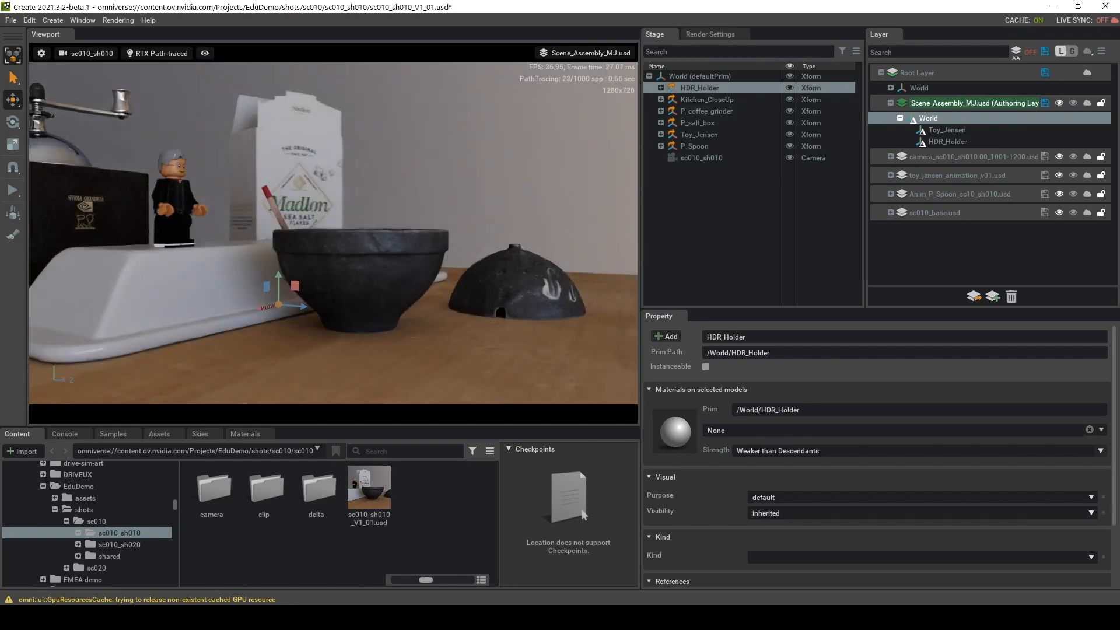
Step: Add a rectangle light to the scene in the Scene_Assembly_MJ.usd layer
{"action": "left_click", "coordinate": [87, 53]}
{"action": "mouse_move", "coordinate": [120, 66]}
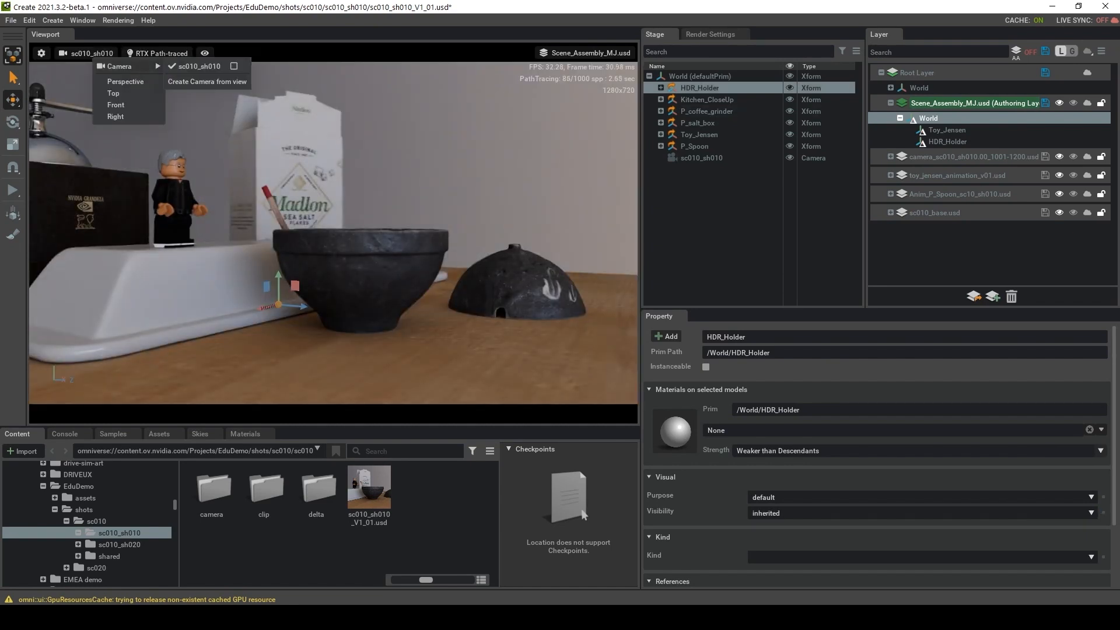
{"action": "left_click", "coordinate": [52, 20]}
{"action": "left_click", "coordinate": [53, 21]}
{"action": "mouse_move", "coordinate": [67, 60]}
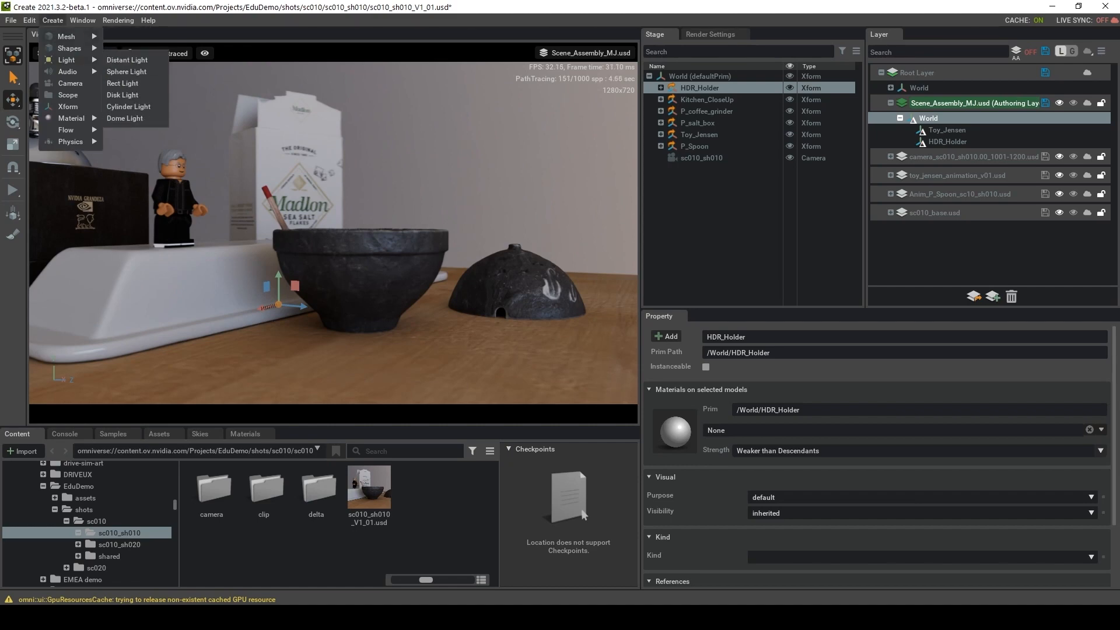
{"action": "left_click", "coordinate": [122, 83]}
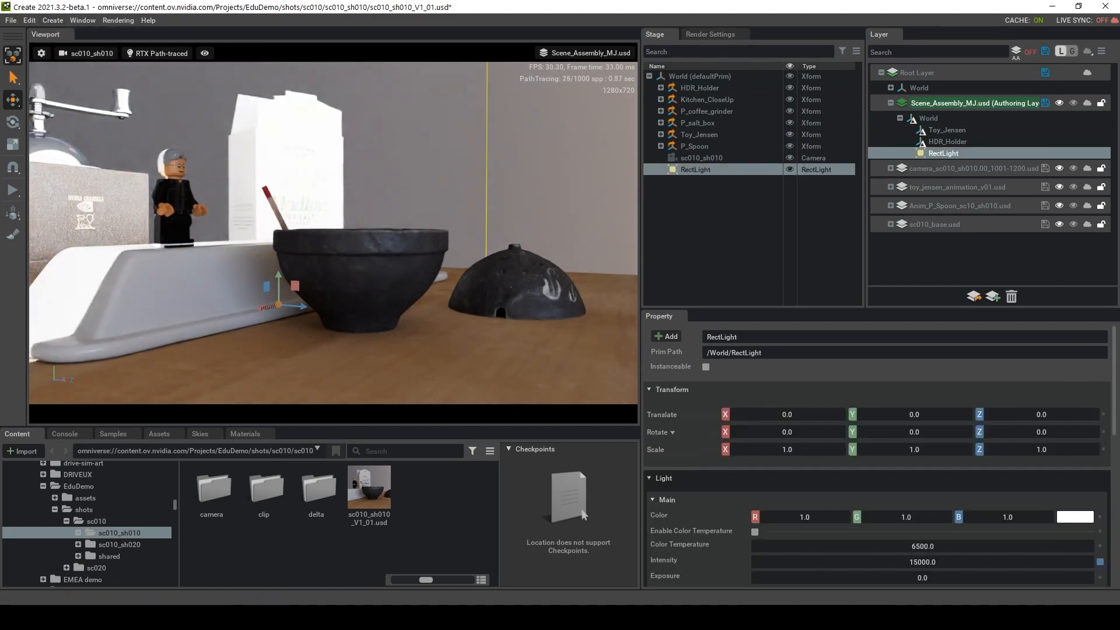
Step: In the Perspective view, scale the rectangle light to 0.135, raise it to about Y 23.4, Z 17.3, and tilt it about -84.6° around X
{"action": "left_click", "coordinate": [87, 53]}
{"action": "left_click", "coordinate": [77, 77]}
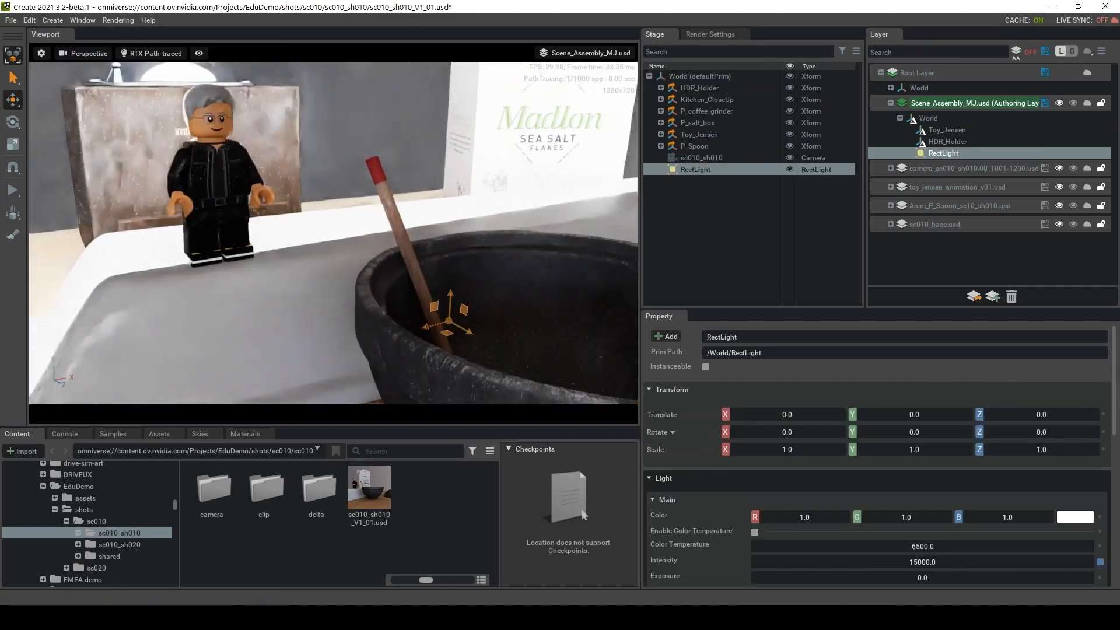
{"action": "key", "text": "s"}
{"action": "scroll", "coordinate": [350, 239], "scroll_direction": "up", "scroll_amount": 3}
{"action": "mouse_move", "coordinate": [351, 234]}
{"action": "right_mouse_down"}
{"action": "mouse_move", "coordinate": [350, 250]}
{"action": "mouse_move", "coordinate": [356, 239]}
{"action": "right_mouse_up"}
{"action": "left_click_drag", "start_coordinate": [349, 235], "coordinate": [462, 85]}
{"action": "key", "text": "r"}
{"action": "key", "text": "e"}
{"action": "key", "text": "r"}
{"action": "key", "text": "w"}
Step: Hide HDR_Holder and refine the rectangle light to scale about 0.101, X rotation about -74.4°, and position about Y 23.6, Z 14.5
{"action": "left_click", "coordinate": [700, 88]}
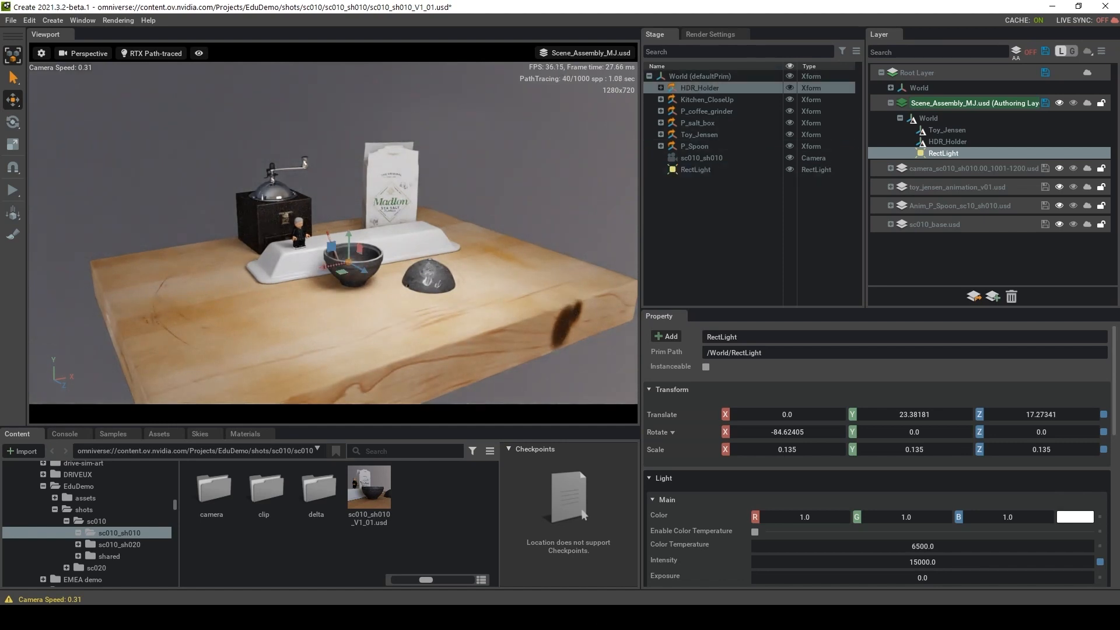
{"action": "left_click", "coordinate": [790, 88]}
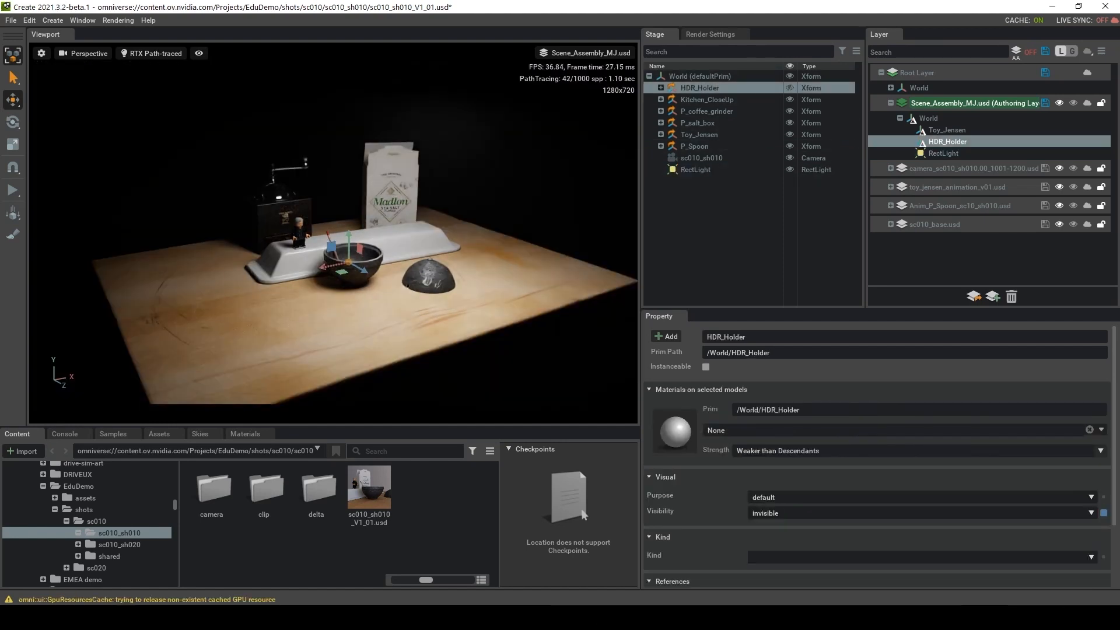
{"action": "left_click", "coordinate": [696, 170]}
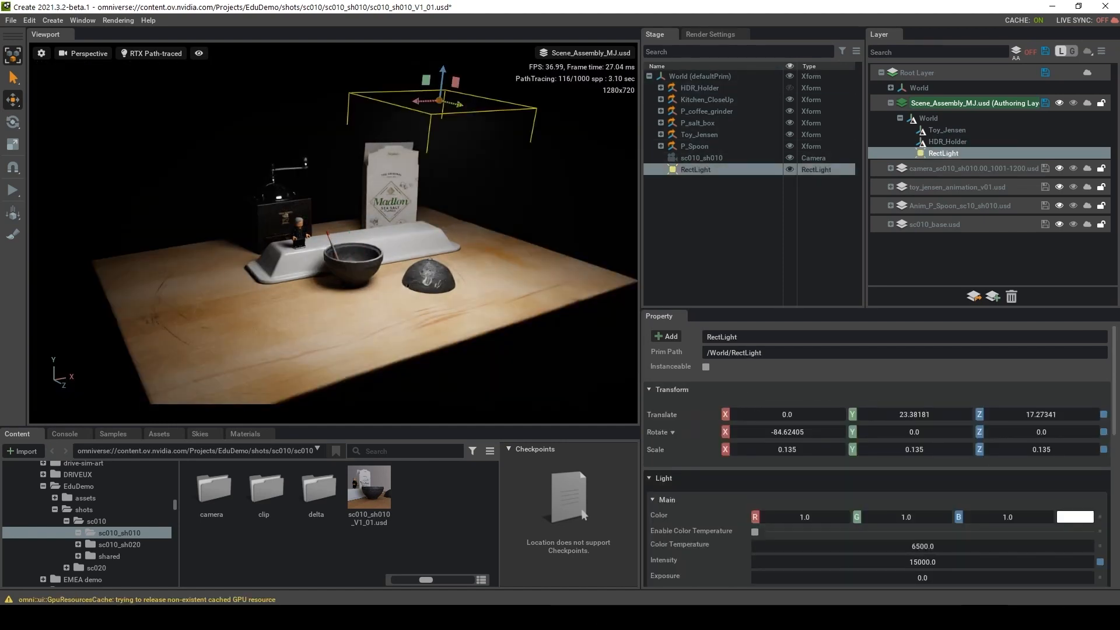
{"action": "key", "text": "r"}
{"action": "mouse_move", "coordinate": [440, 100]}
{"action": "left_mouse_down"}
{"action": "mouse_move", "coordinate": [411, 99]}
{"action": "mouse_move", "coordinate": [502, 100]}
{"action": "mouse_move", "coordinate": [461, 103]}
{"action": "mouse_move", "coordinate": [458, 113]}
{"action": "left_mouse_up"}
{"action": "key", "text": "w"}
{"action": "key", "text": "e"}
Step: Set the rectangle light's shaping focus to 14.4 and rotate the light to about -56.9° in X and -13.8° in Z
{"action": "left_click_drag", "start_coordinate": [875, 310], "coordinate": [875, 233]}
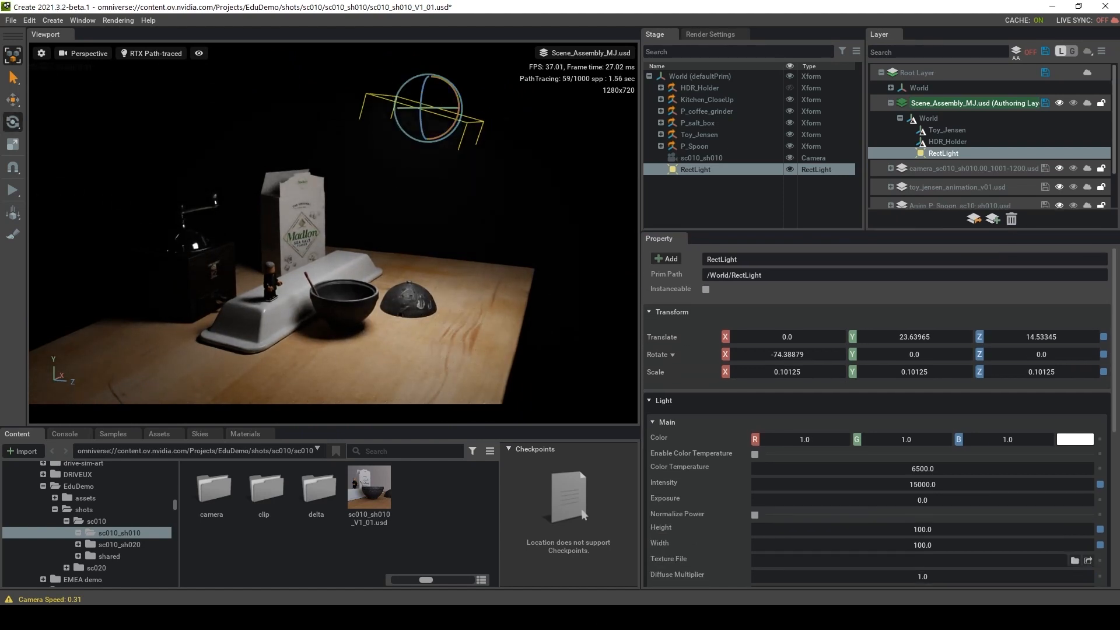
{"action": "scroll", "coordinate": [875, 409], "scroll_direction": "down", "scroll_amount": 5}
{"action": "left_click", "coordinate": [670, 490]}
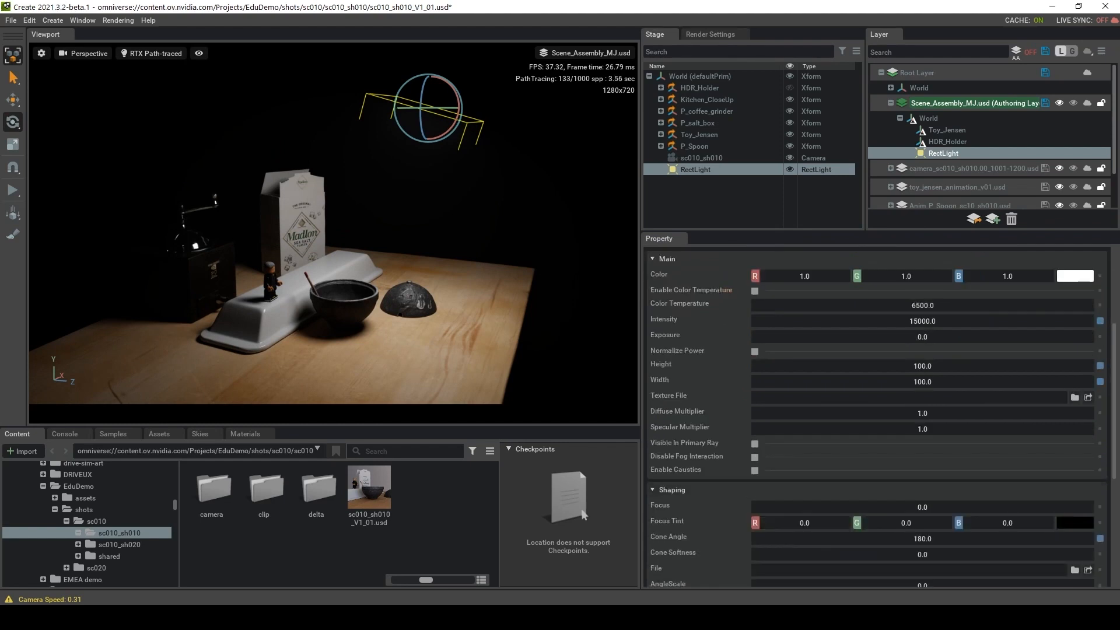
{"action": "left_click_drag", "start_coordinate": [875, 507], "coordinate": [943, 507]}
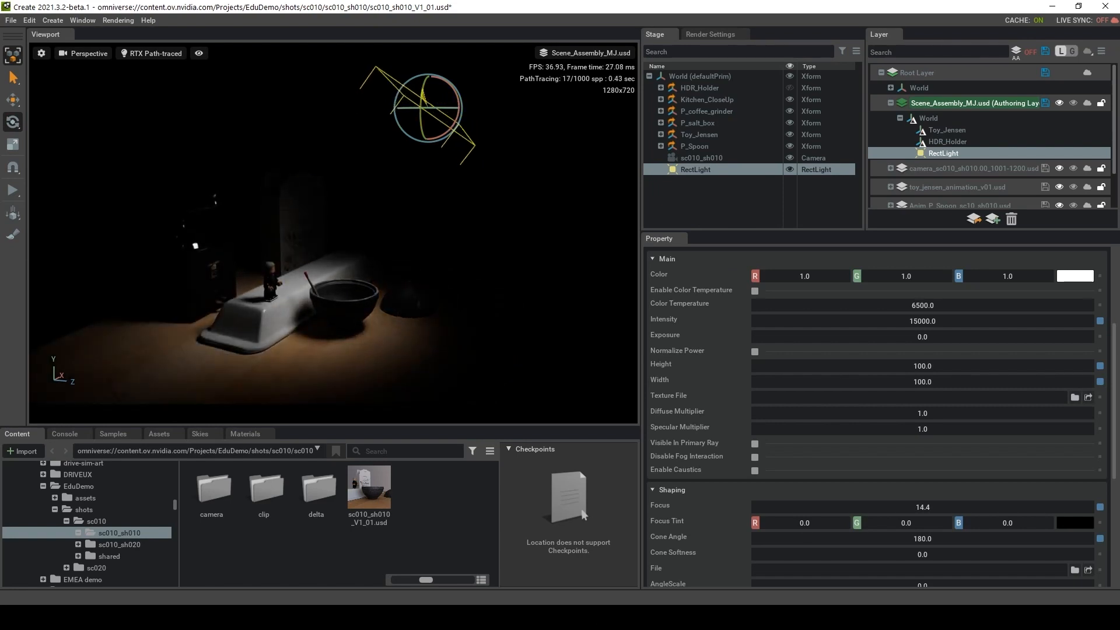
Step: Rename the rectangle light as L_Spotlight
{"action": "double_click", "coordinate": [698, 170]}
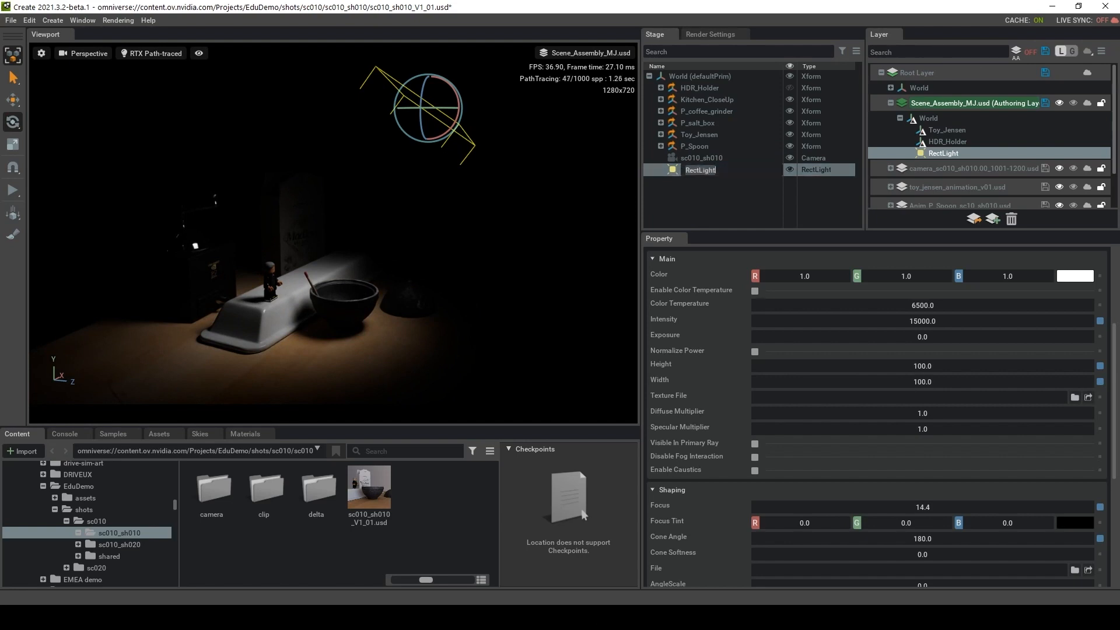
{"action": "type", "text": "L"}
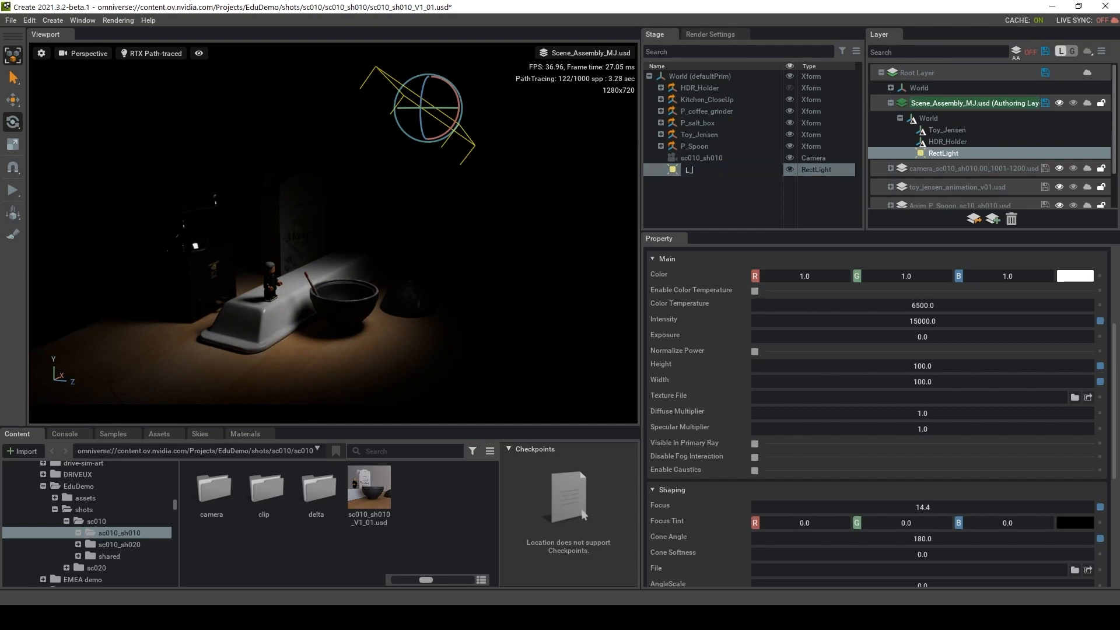
{"action": "type", "text": "_Spotlight"}
{"action": "key", "text": "Return"}
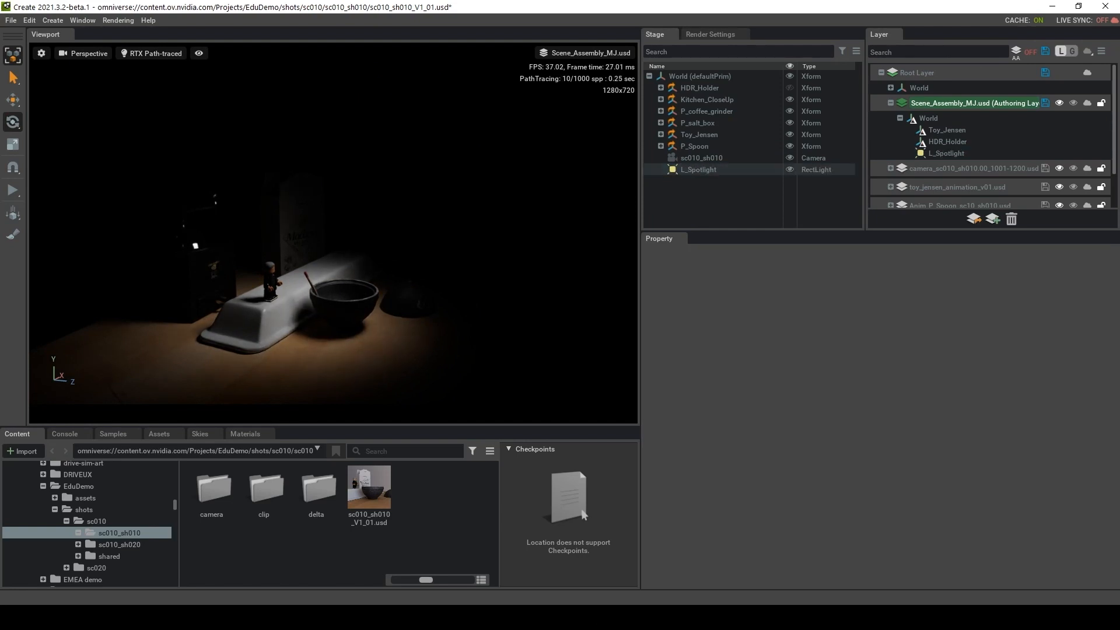
Step: Viewing through the sc010_sh010 camera, set L_Spotlight's intensity to about 15028 and exposure to 2.4, and save the layers
{"action": "left_click", "coordinate": [697, 169]}
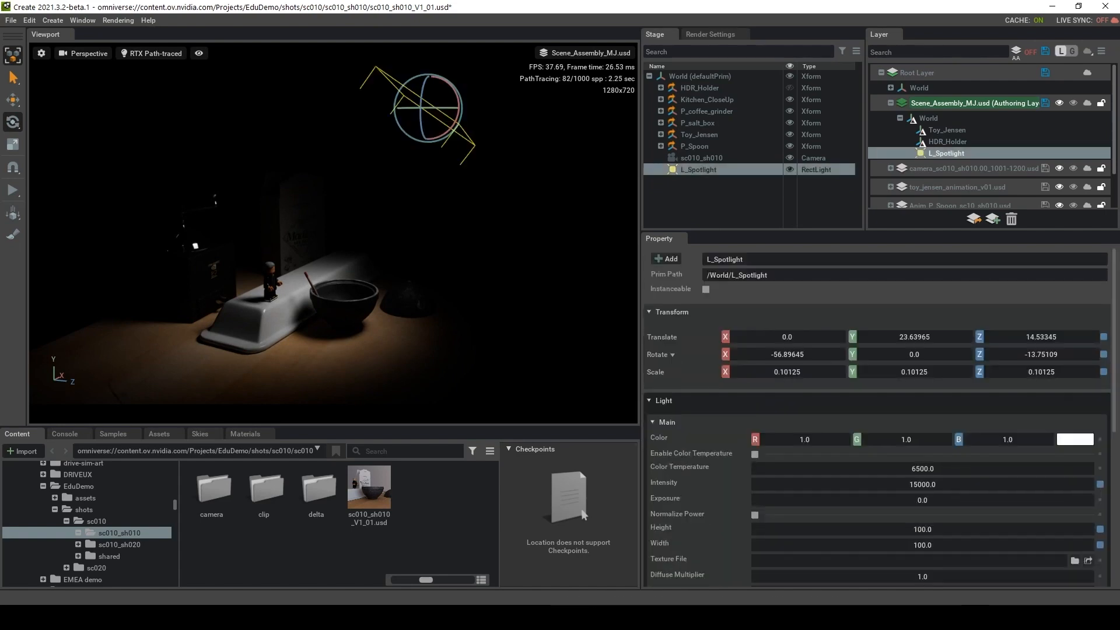
{"action": "left_click", "coordinate": [83, 53]}
{"action": "left_click", "coordinate": [205, 61]}
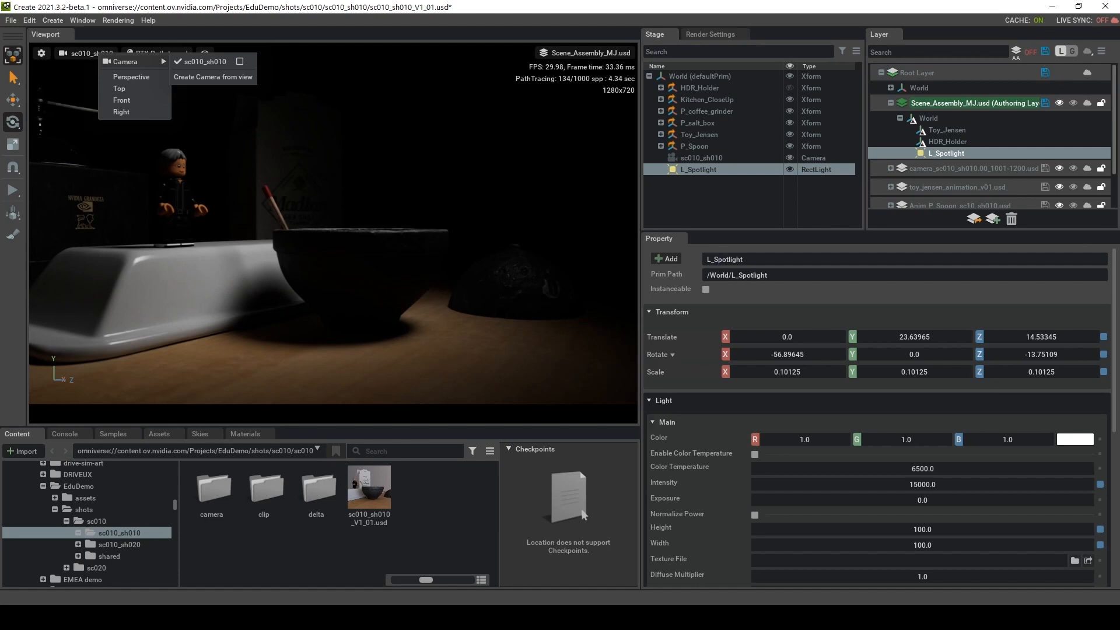
{"action": "key", "text": "Escape"}
{"action": "left_click_drag", "start_coordinate": [922, 485], "coordinate": [929, 500]}
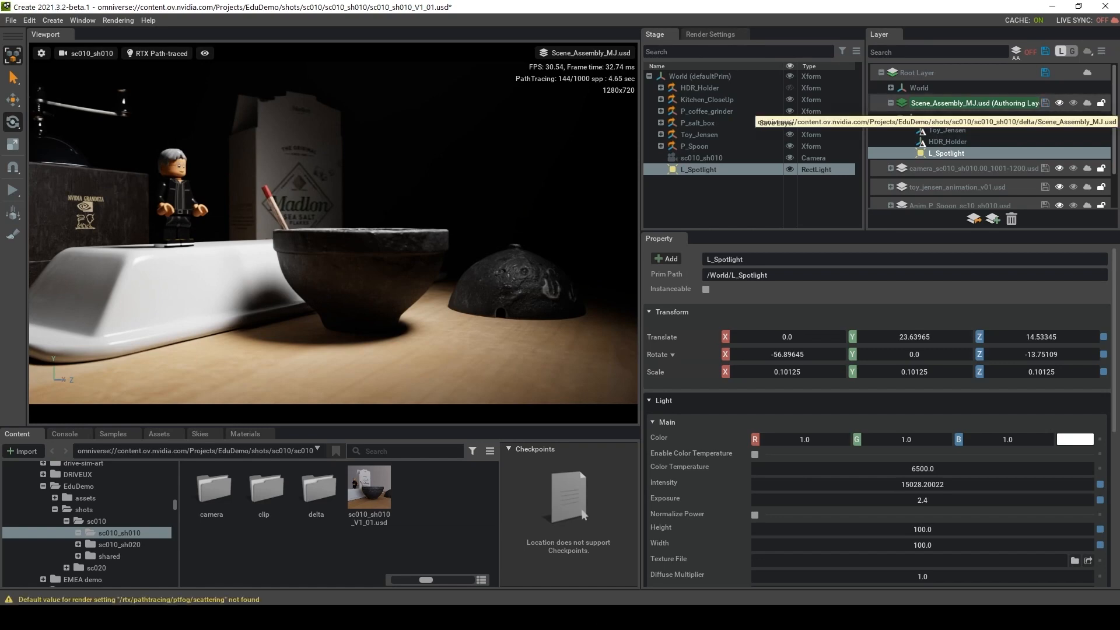
{"action": "left_click", "coordinate": [1045, 73]}
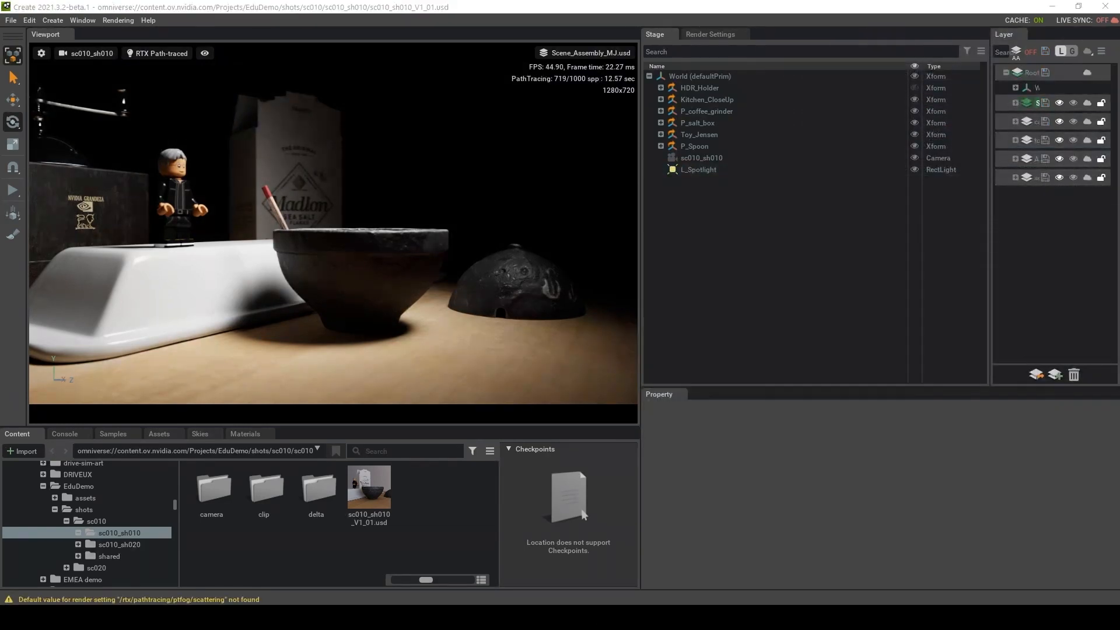
Step: Scrub through the shot's timeline to preview the animation under the spotlight
{"action": "mouse_move", "coordinate": [322, 402]}
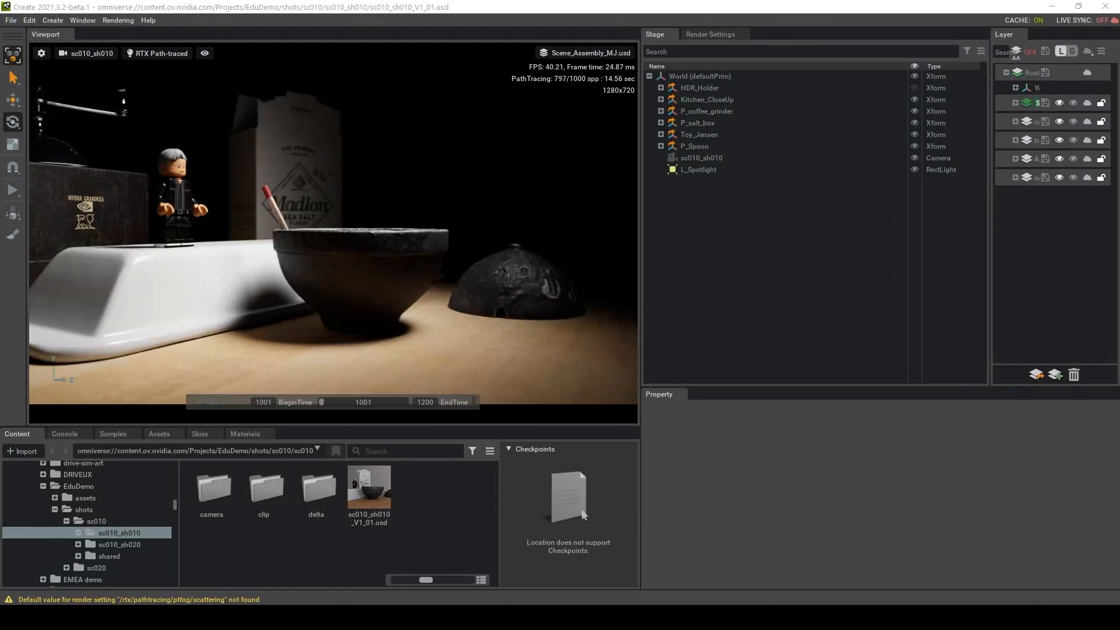
{"action": "mouse_move", "coordinate": [321, 402]}
{"action": "left_mouse_down"}
{"action": "mouse_move", "coordinate": [406, 402]}
{"action": "mouse_move", "coordinate": [321, 402]}
{"action": "left_mouse_up"}
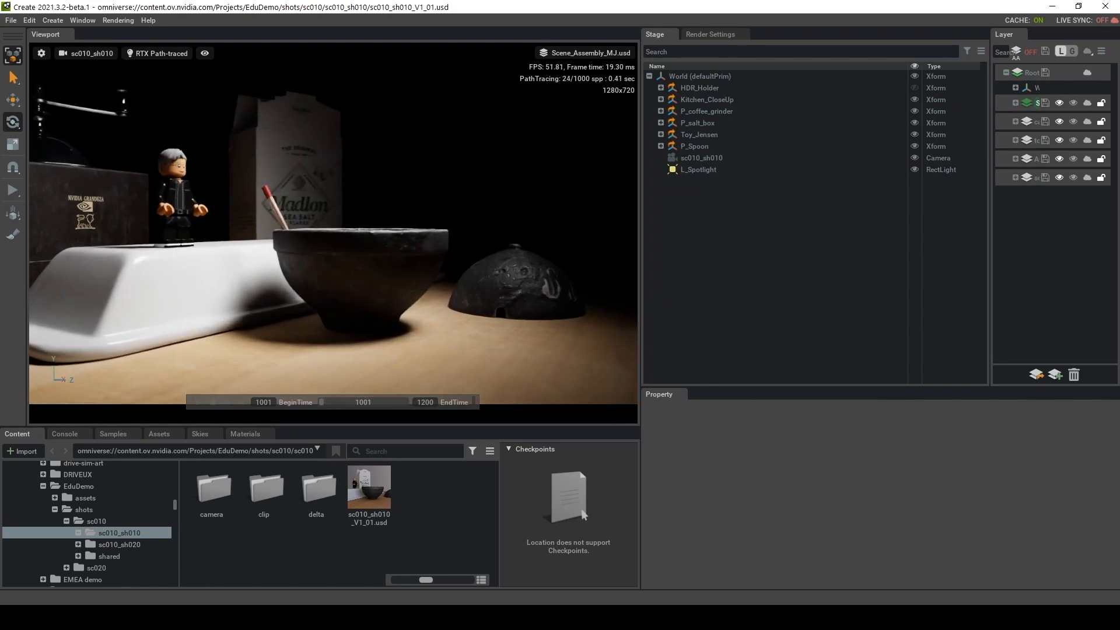
Step: Widen the layer list and enable Path-Traced Fog in the path tracing render settings
{"action": "left_click_drag", "start_coordinate": [991, 171], "coordinate": [891, 171]}
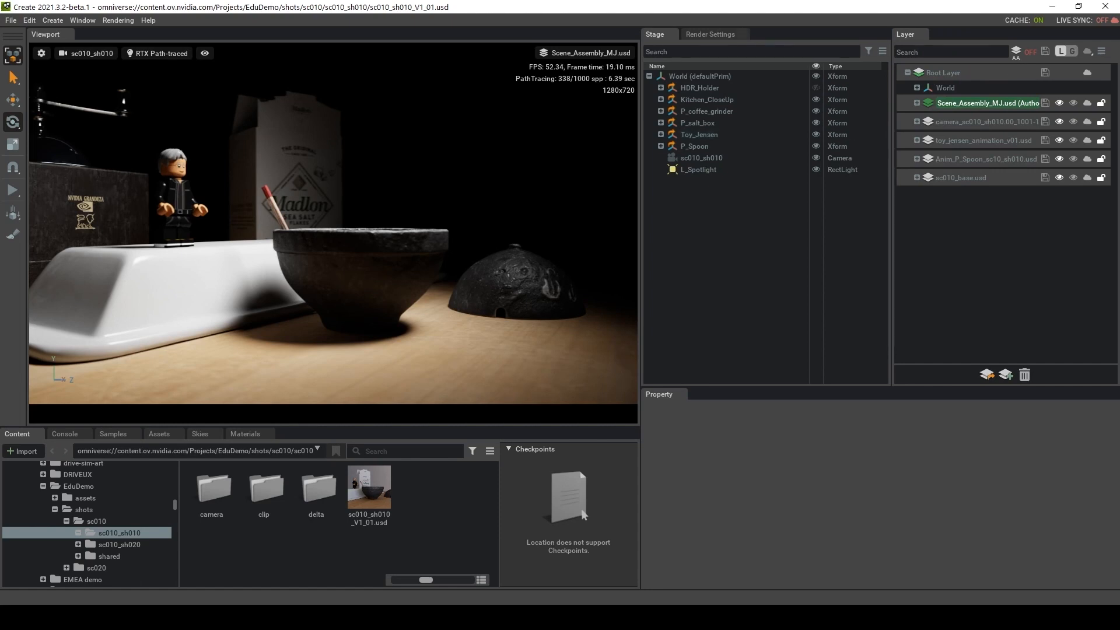
{"action": "left_click", "coordinate": [711, 34]}
{"action": "left_click", "coordinate": [767, 77]}
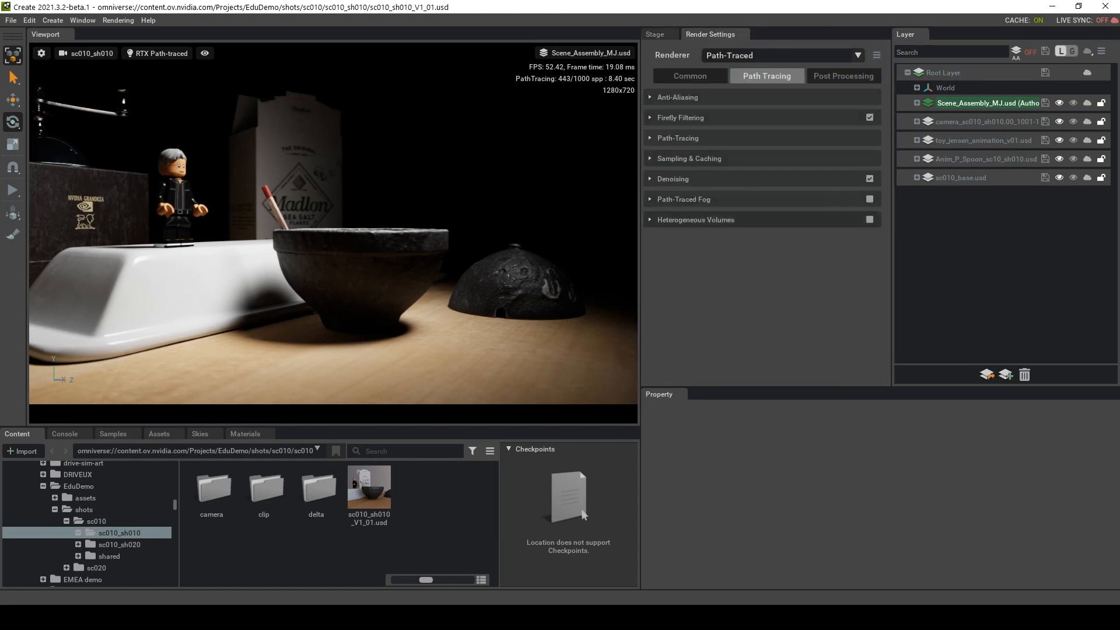
{"action": "left_click", "coordinate": [817, 199]}
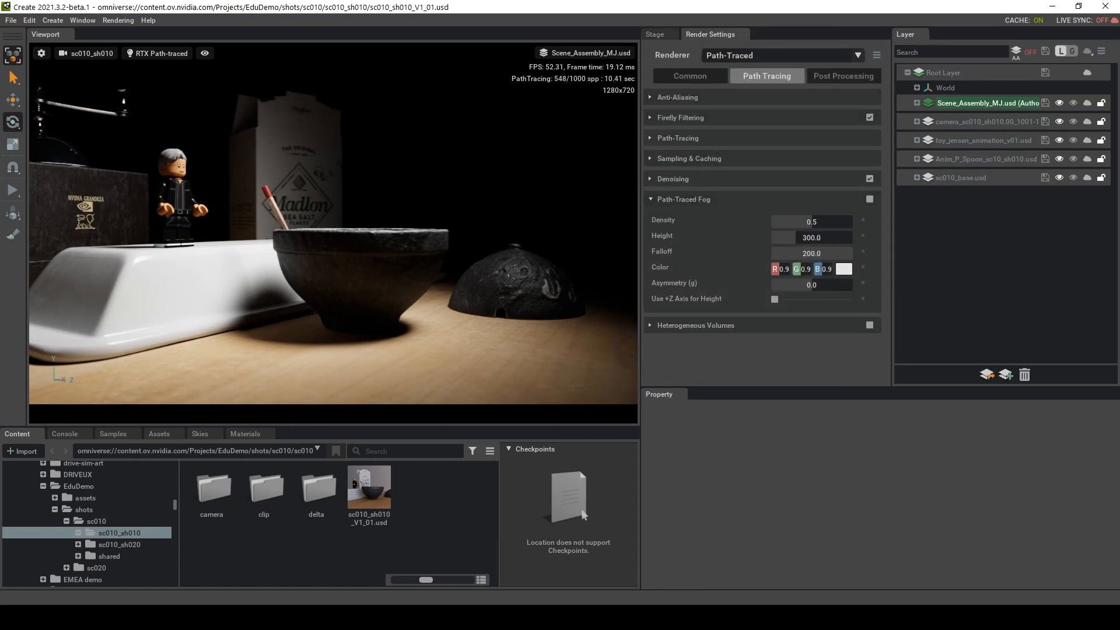
{"action": "left_click", "coordinate": [870, 199]}
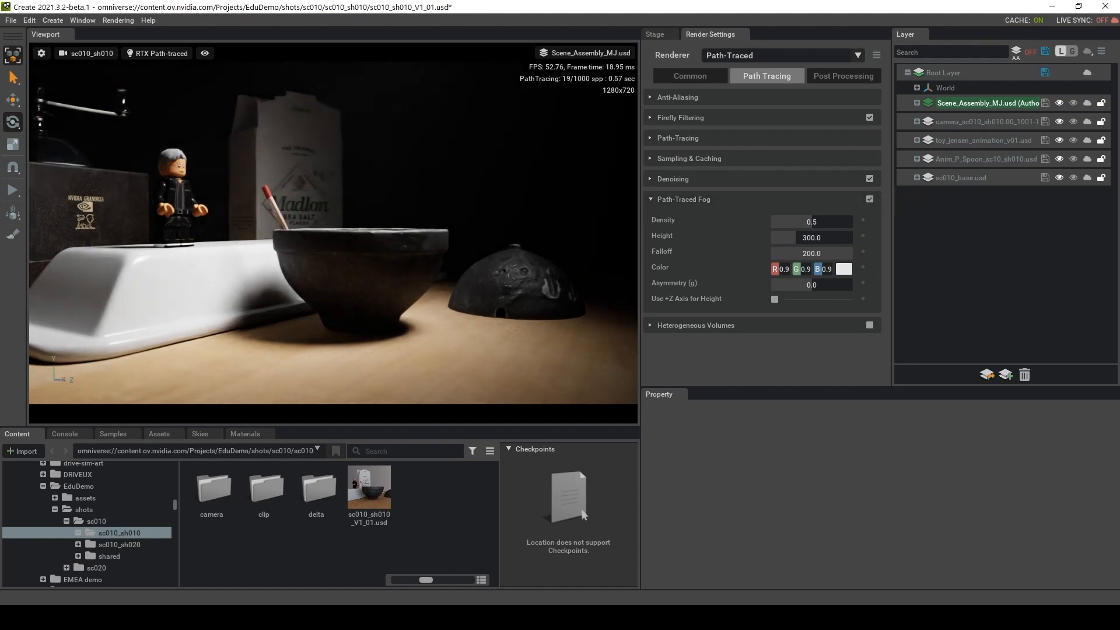
Step: Set the path-traced fog's density to 0.72 and its height to 242.4
{"action": "left_click_drag", "start_coordinate": [893, 204], "coordinate": [1034, 204]}
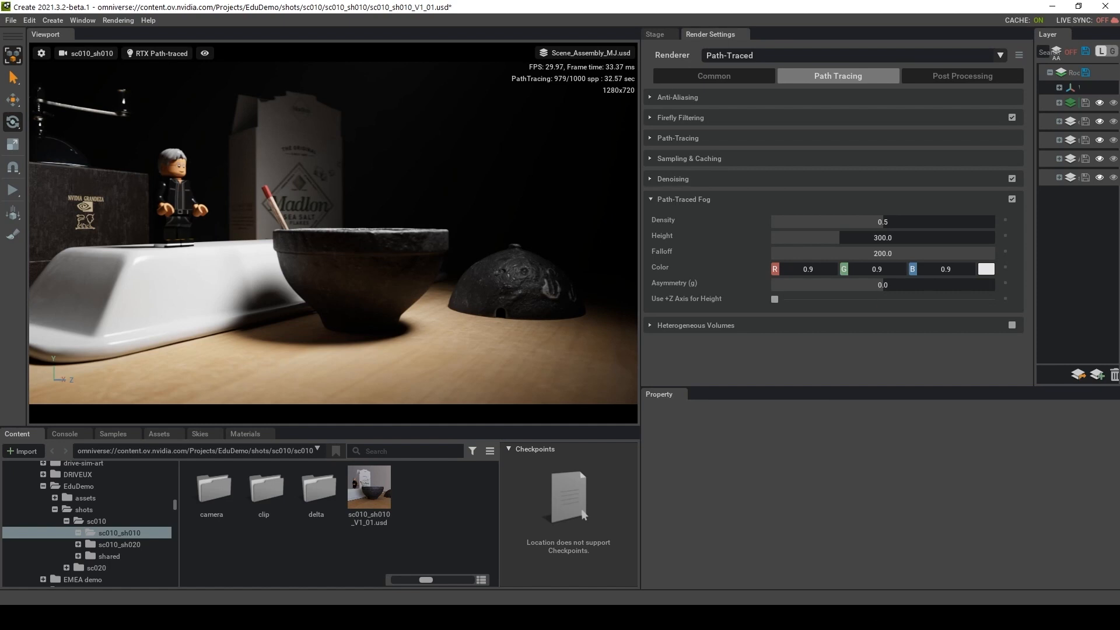
{"action": "left_click_drag", "start_coordinate": [883, 222], "coordinate": [933, 222]}
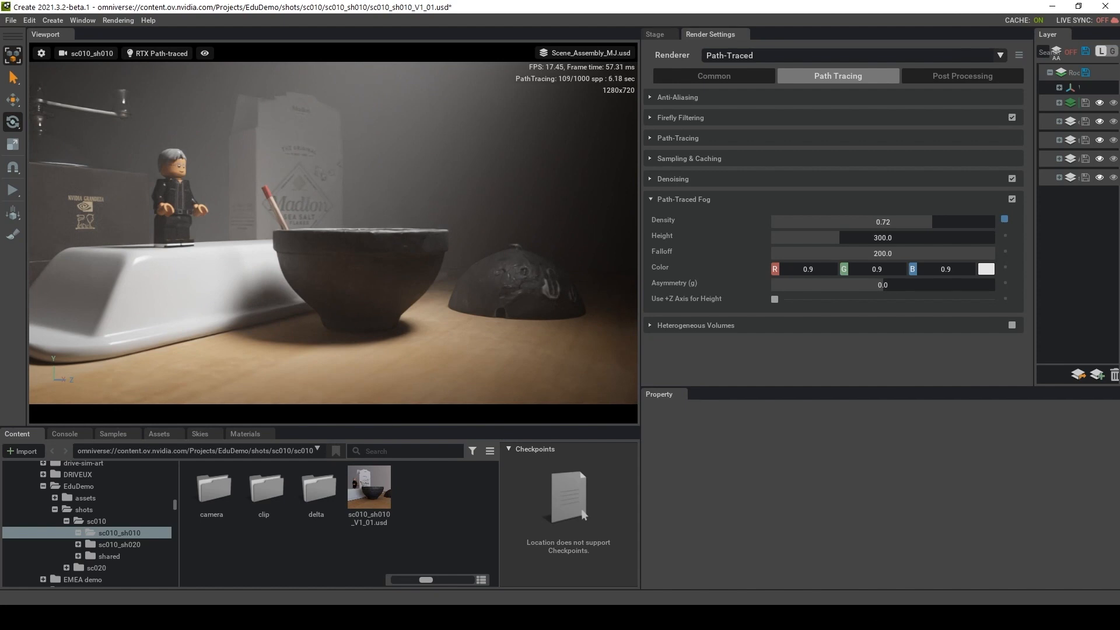
{"action": "left_click_drag", "start_coordinate": [839, 238], "coordinate": [827, 237]}
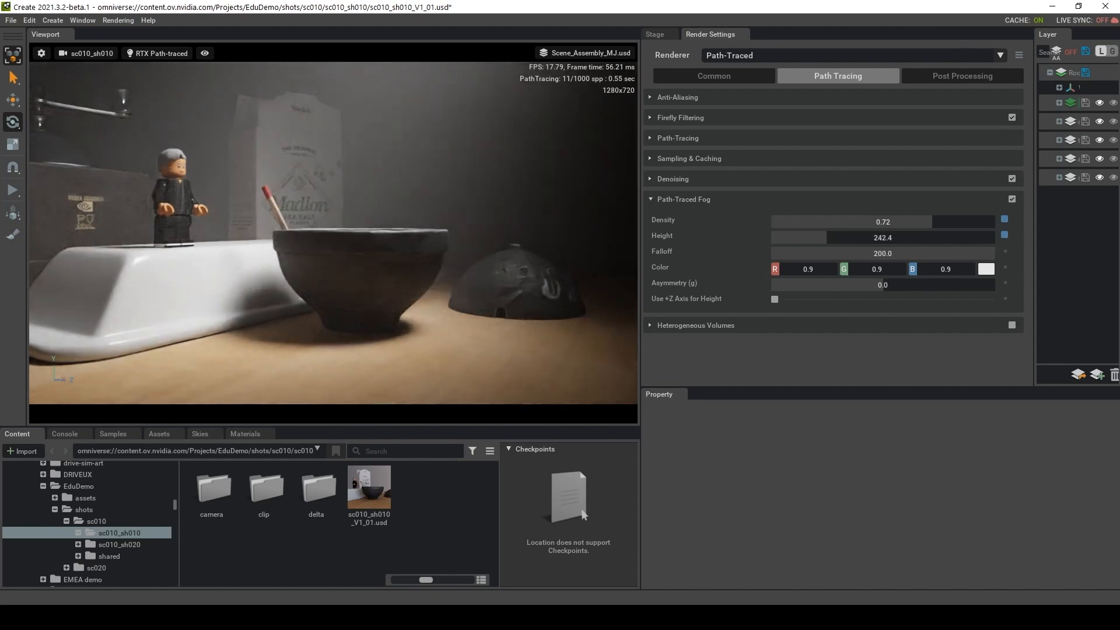
Step: Tint the fog a pale blue, about #BFDAF0
{"action": "left_click", "coordinate": [986, 268]}
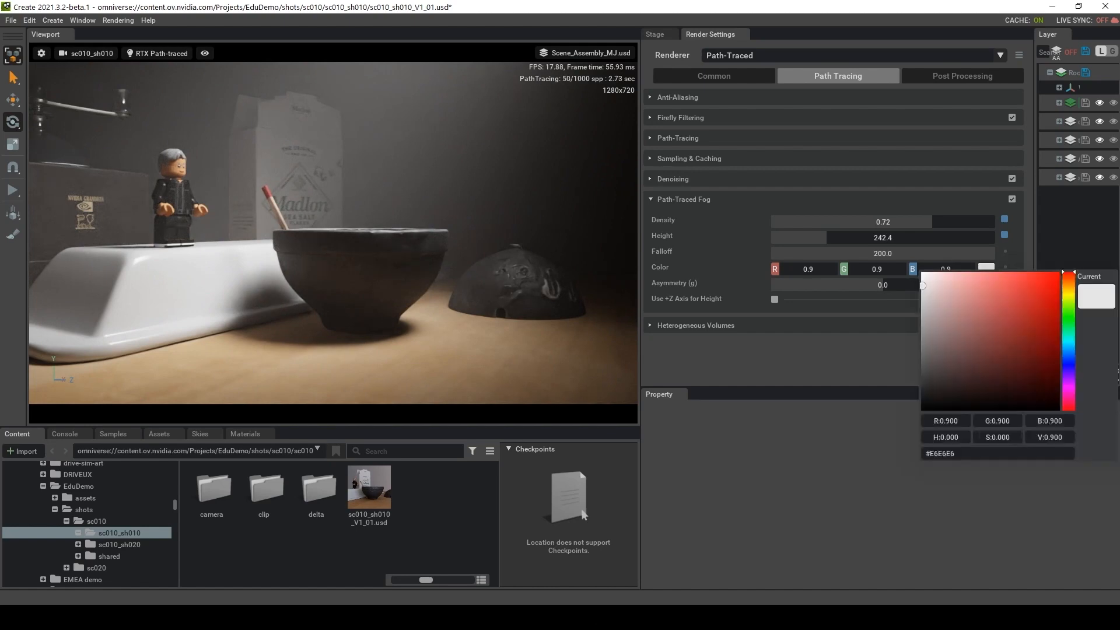
{"action": "left_click_drag", "start_coordinate": [941, 279], "coordinate": [949, 280]}
{"action": "left_click", "coordinate": [1069, 352]}
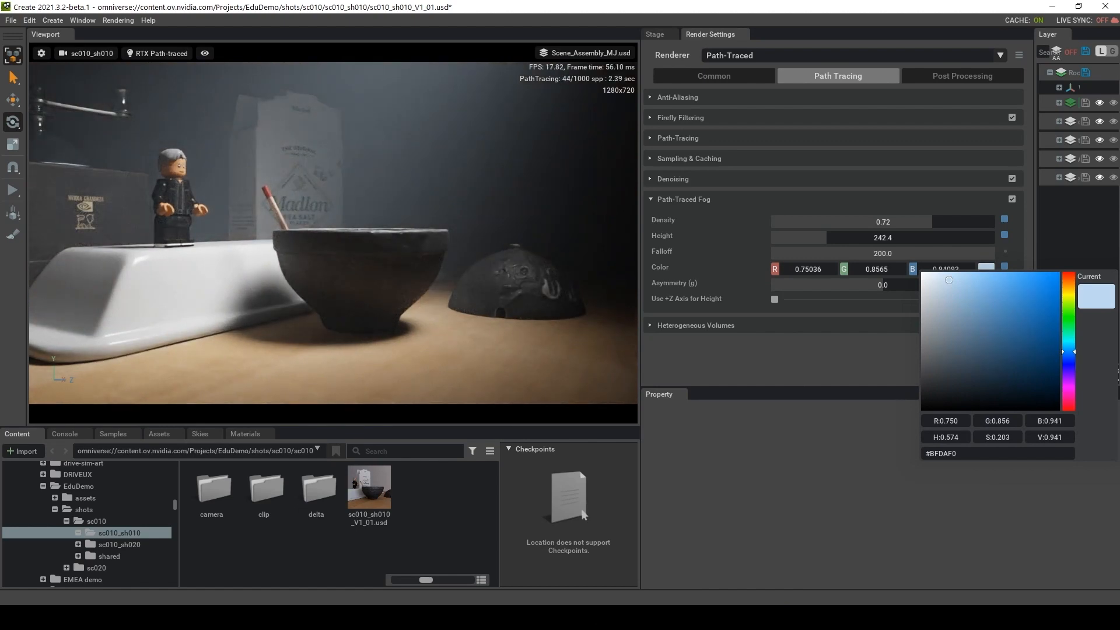
Step: Inspect the fog and light beam from the perspective view, and return to the sc010_sh010 camera
{"action": "left_click", "coordinate": [103, 54]}
{"action": "left_click", "coordinate": [139, 80]}
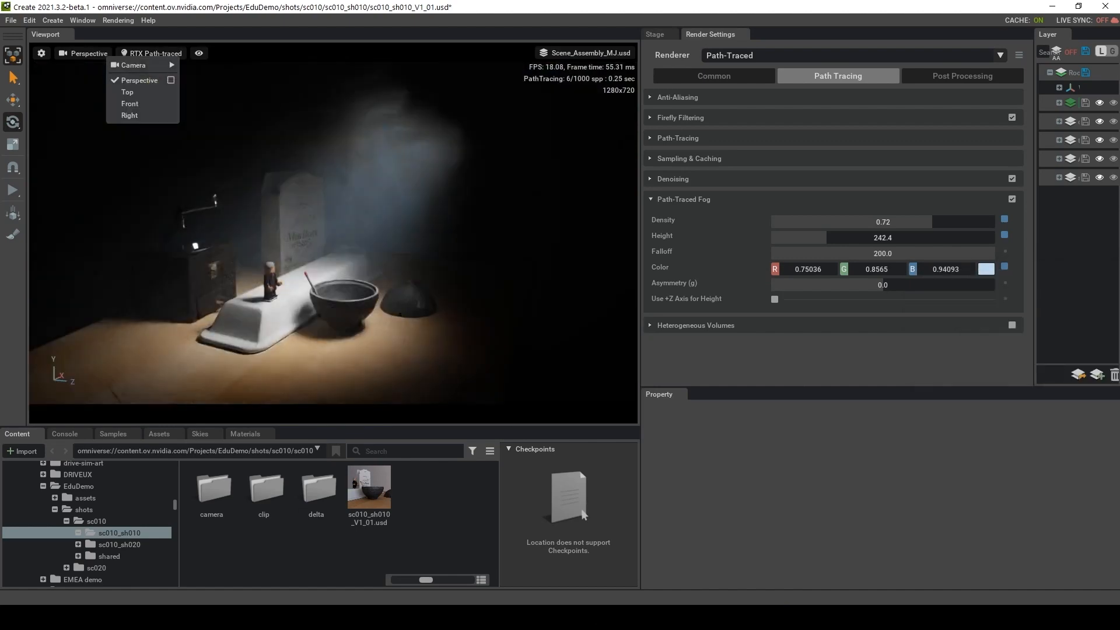
{"action": "middle_click_drag", "start_coordinate": [327, 234], "coordinate": [401, 265]}
{"action": "right_click_drag", "start_coordinate": [373, 257], "coordinate": [335, 260]}
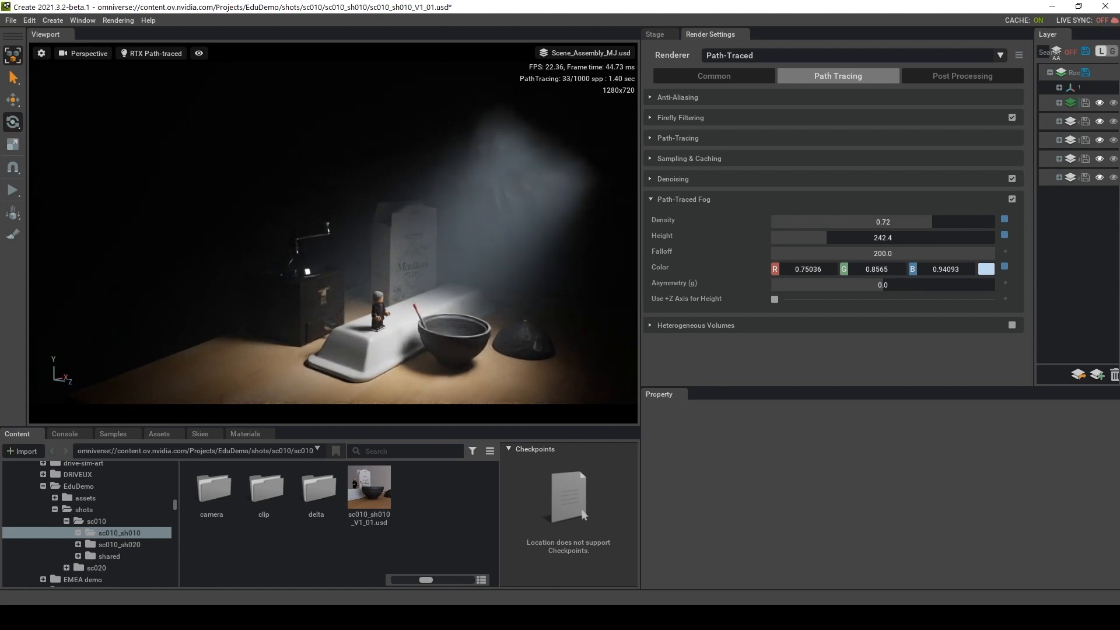
{"action": "right_click_drag", "start_coordinate": [336, 261], "coordinate": [403, 273]}
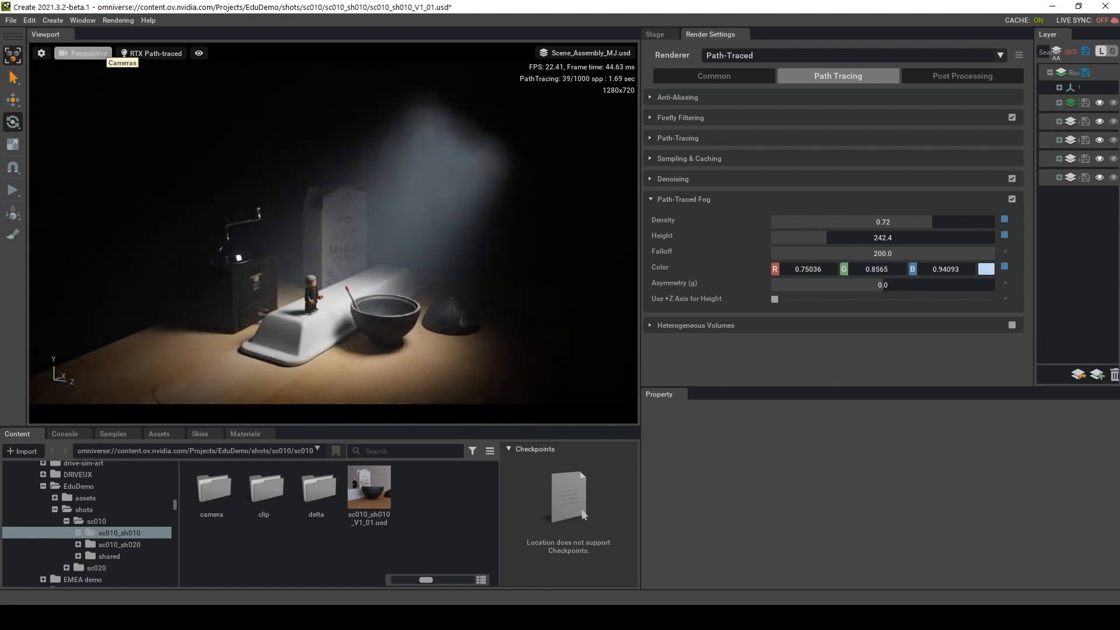
{"action": "left_click", "coordinate": [83, 53]}
{"action": "mouse_move", "coordinate": [120, 66]}
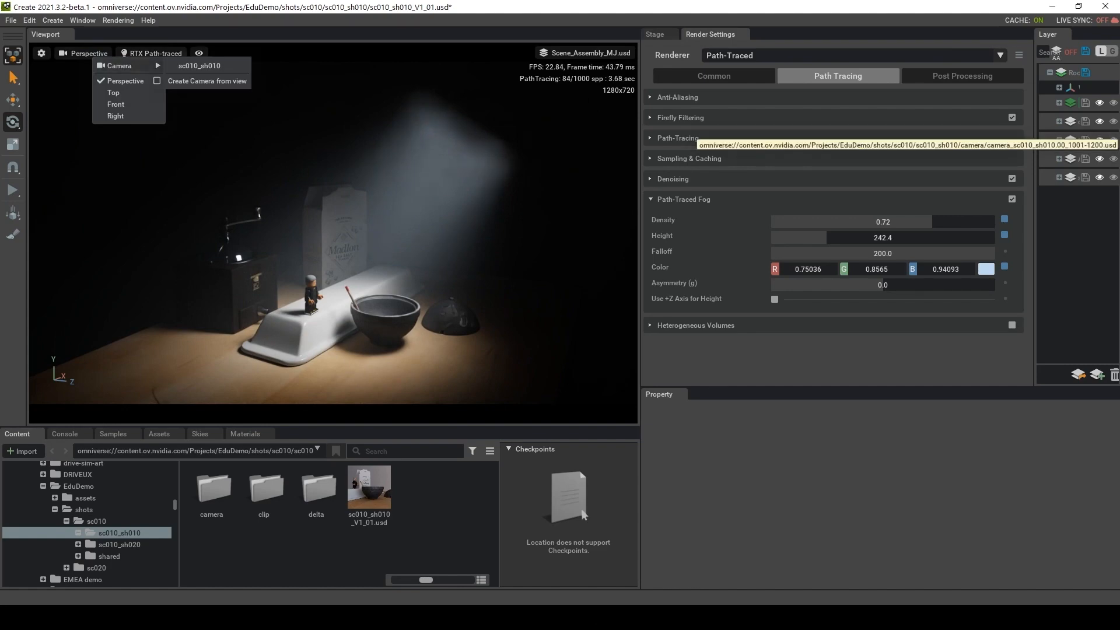
{"action": "left_click", "coordinate": [199, 66]}
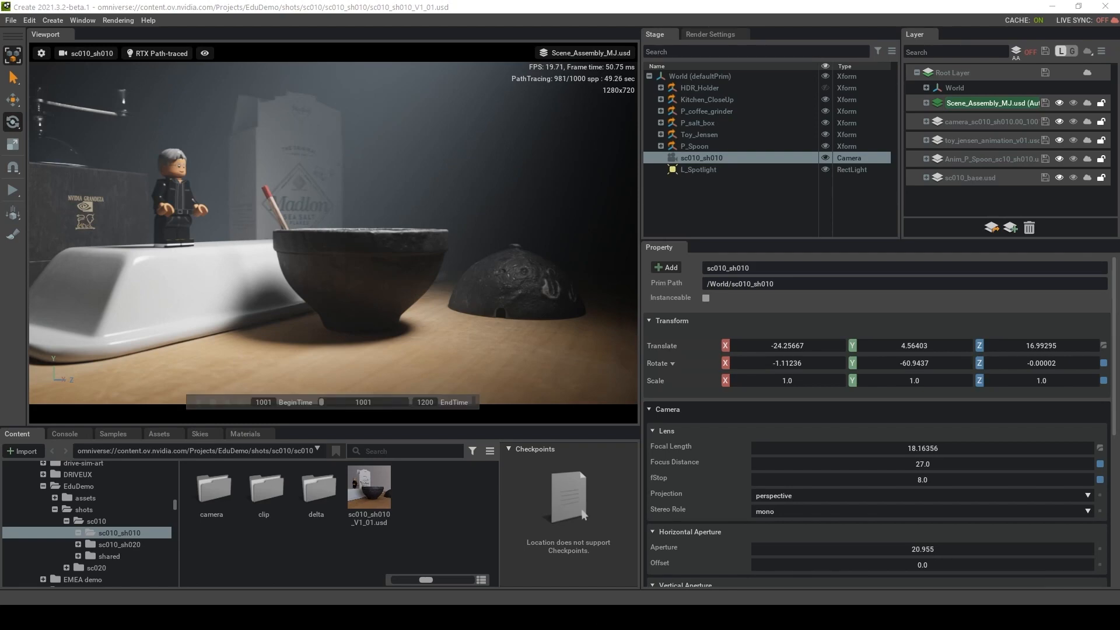
Step: Set the sc010_sh010 camera's fStop to 0.1 and its focus distance to 22.3 to focus on the toy character
{"action": "mouse_move", "coordinate": [321, 403]}
{"action": "left_mouse_down"}
{"action": "mouse_move", "coordinate": [406, 403]}
{"action": "mouse_move", "coordinate": [322, 402]}
{"action": "left_mouse_up"}
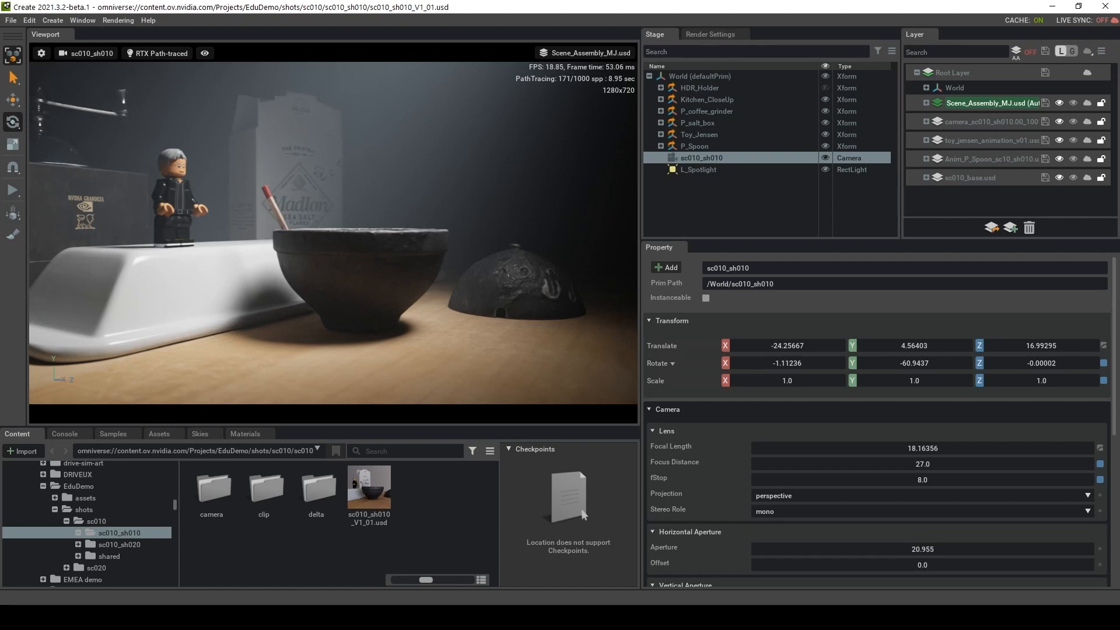
{"action": "double_click", "coordinate": [922, 480]}
{"action": "type", "text": "0.1"}
{"action": "key", "text": "Return"}
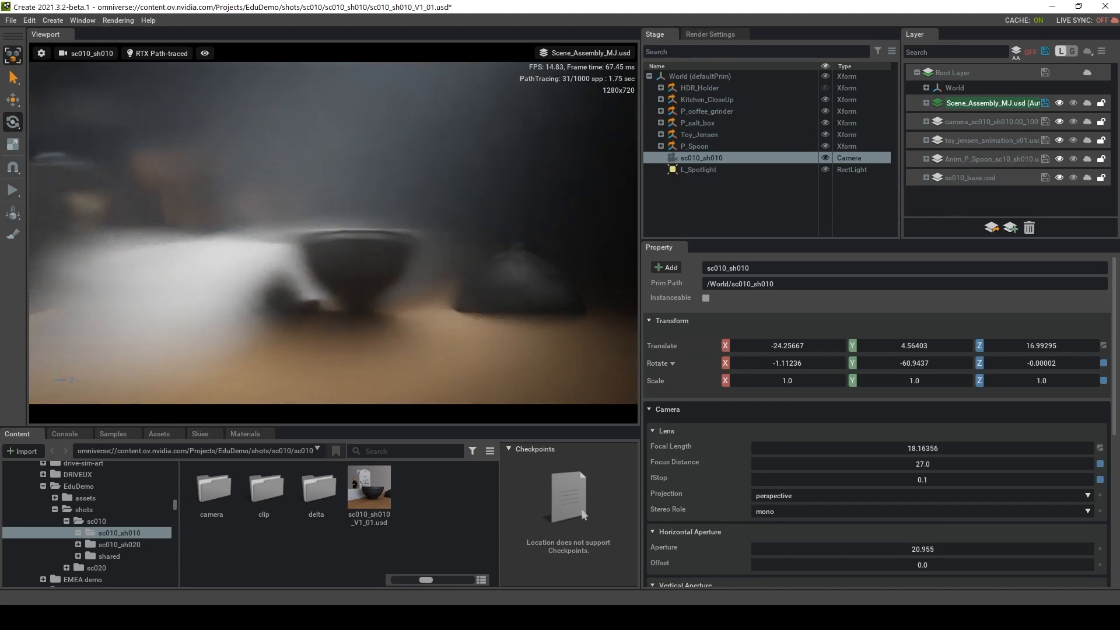
{"action": "left_click_drag", "start_coordinate": [922, 464], "coordinate": [895, 465]}
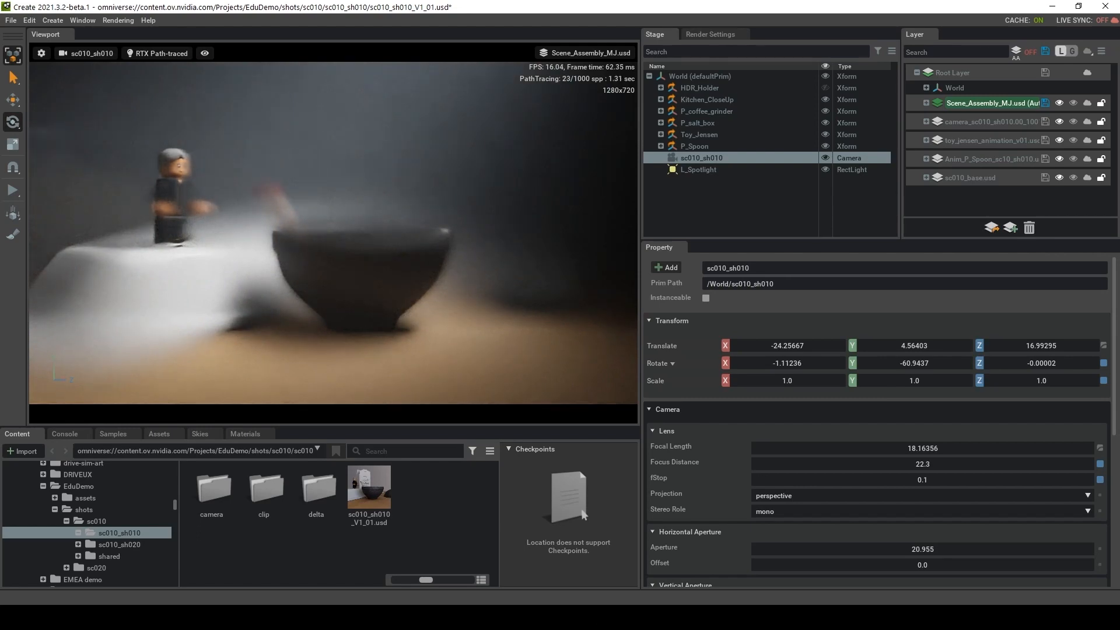
Step: Try fStop values of 2.4 and 4.8 on the sc010_sh010 camera to compare the background blur
{"action": "double_click", "coordinate": [899, 480]}
{"action": "type", "text": "2.4"}
{"action": "key", "text": "Return"}
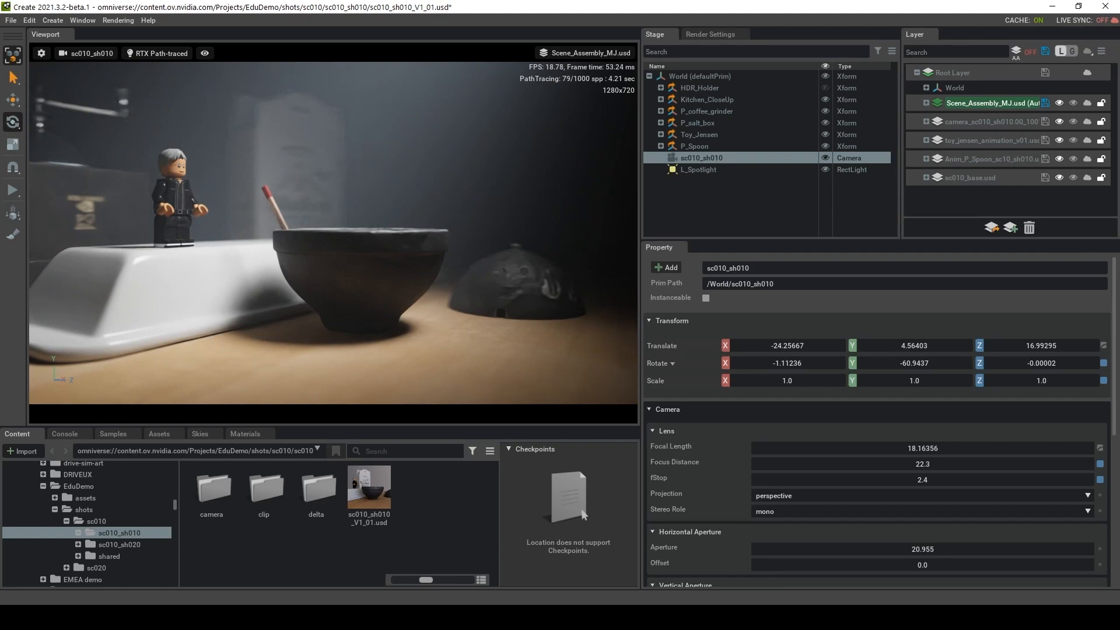
{"action": "double_click", "coordinate": [910, 479]}
{"action": "type", "text": "4.8"}
{"action": "key", "text": "Return"}
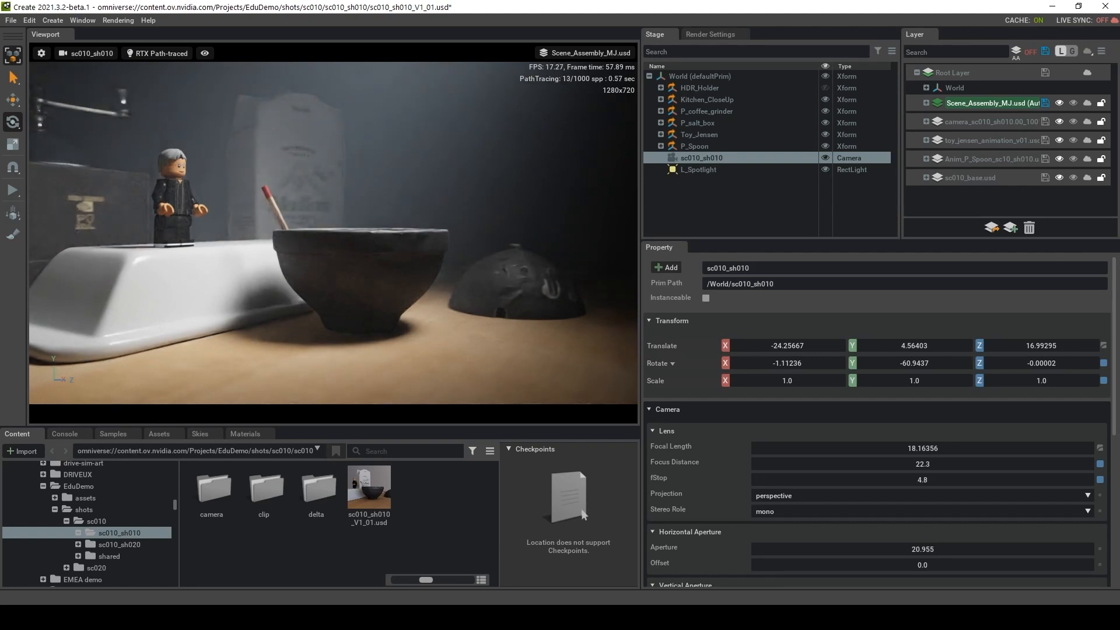
{"action": "double_click", "coordinate": [910, 479]}
{"action": "type", "text": "2.4"}
{"action": "key", "text": "Return"}
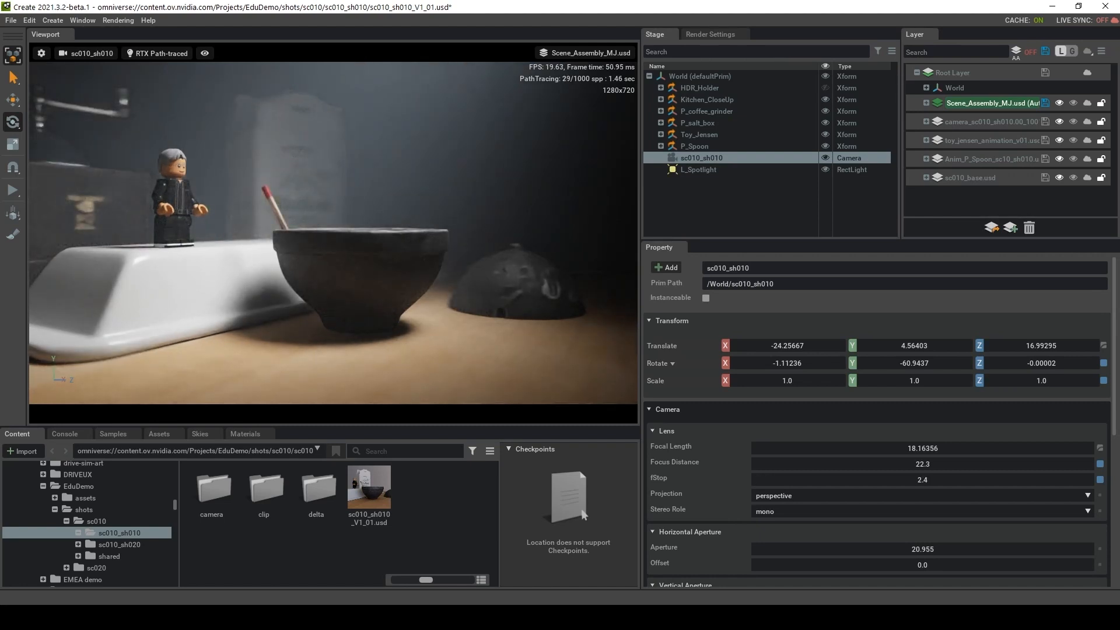
Step: Set the camera's fStop to 2.8, play the shot to check the depth of field, and rewind to the start
{"action": "double_click", "coordinate": [910, 480]}
{"action": "type", "text": "2.8"}
{"action": "key", "text": "Return"}
{"action": "key", "text": "space"}
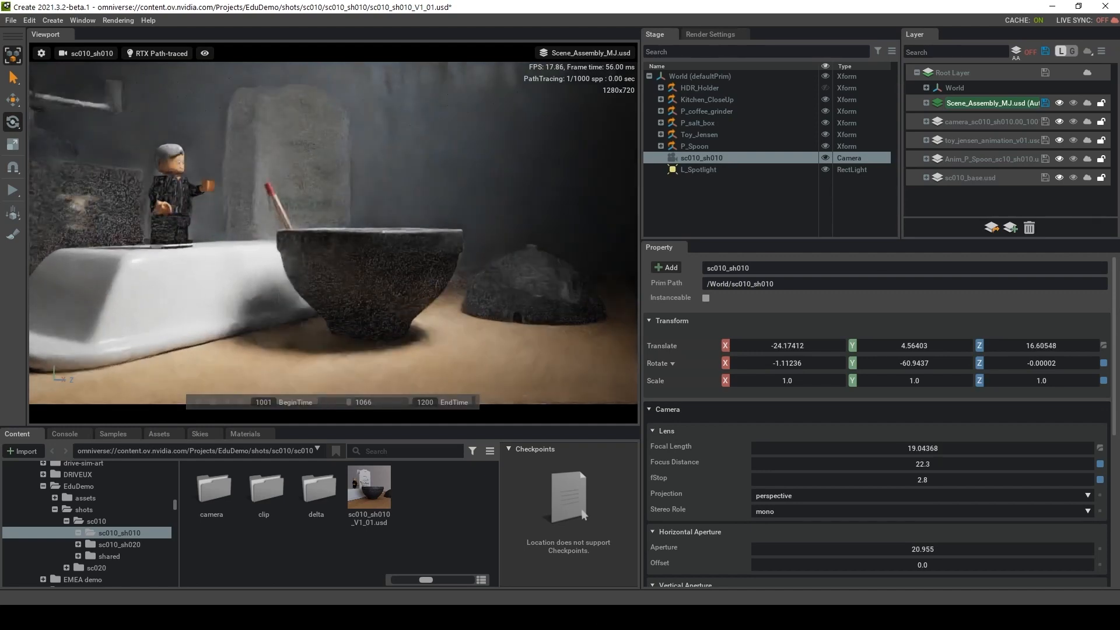
{"action": "left_click_drag", "start_coordinate": [405, 402], "coordinate": [322, 403]}
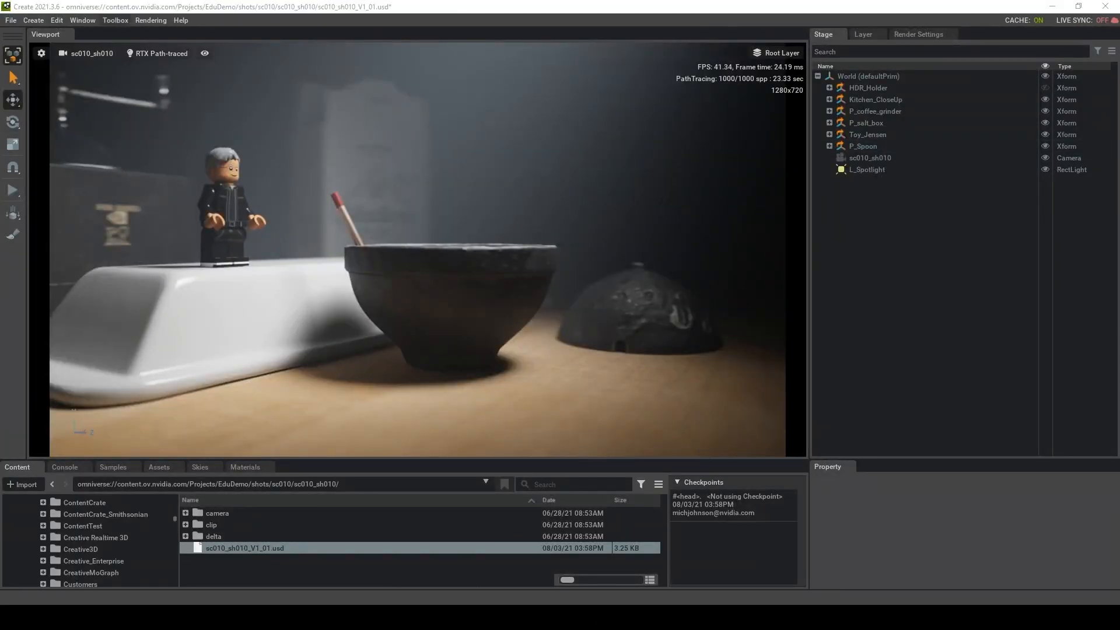
Step: Open Movie Capture and choose Sequence as the movie type
{"action": "left_click", "coordinate": [150, 20]}
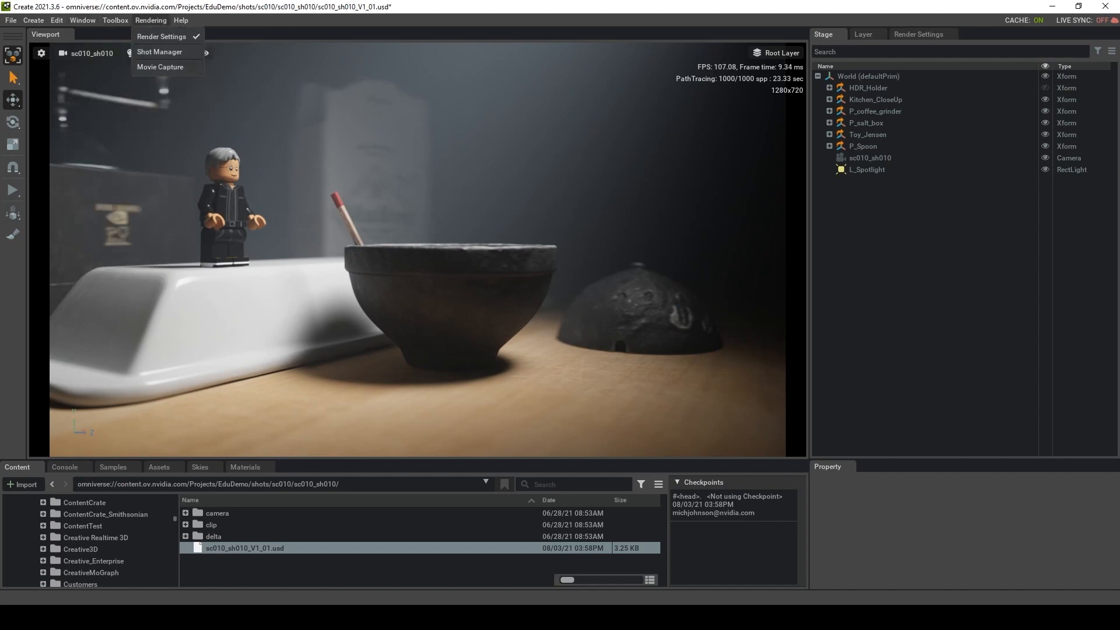
{"action": "left_click", "coordinate": [160, 67]}
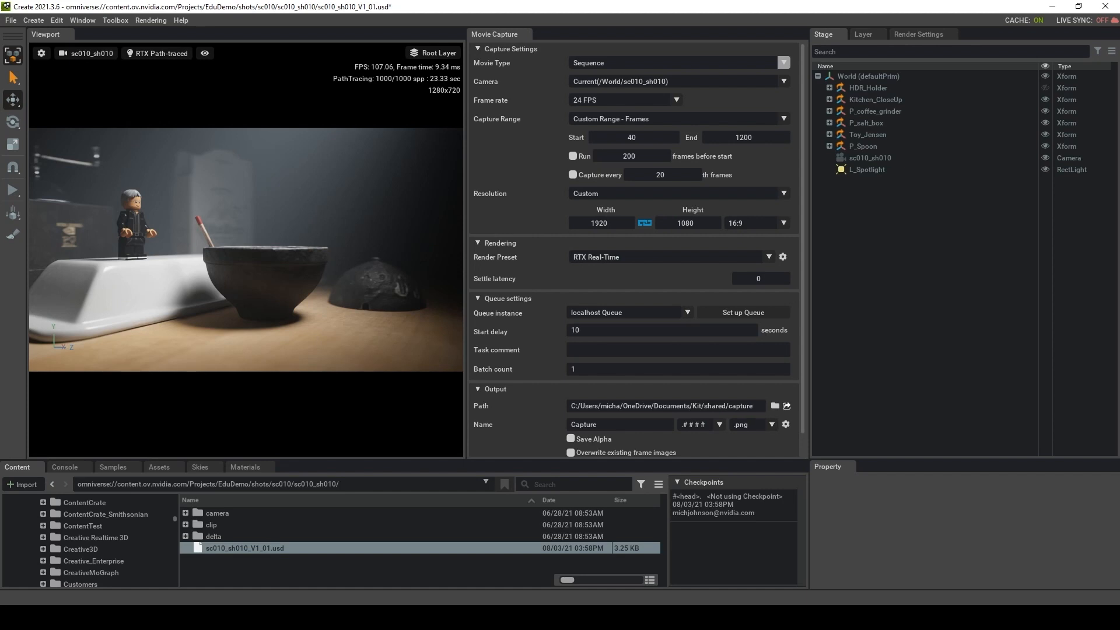
{"action": "left_click", "coordinate": [783, 63]}
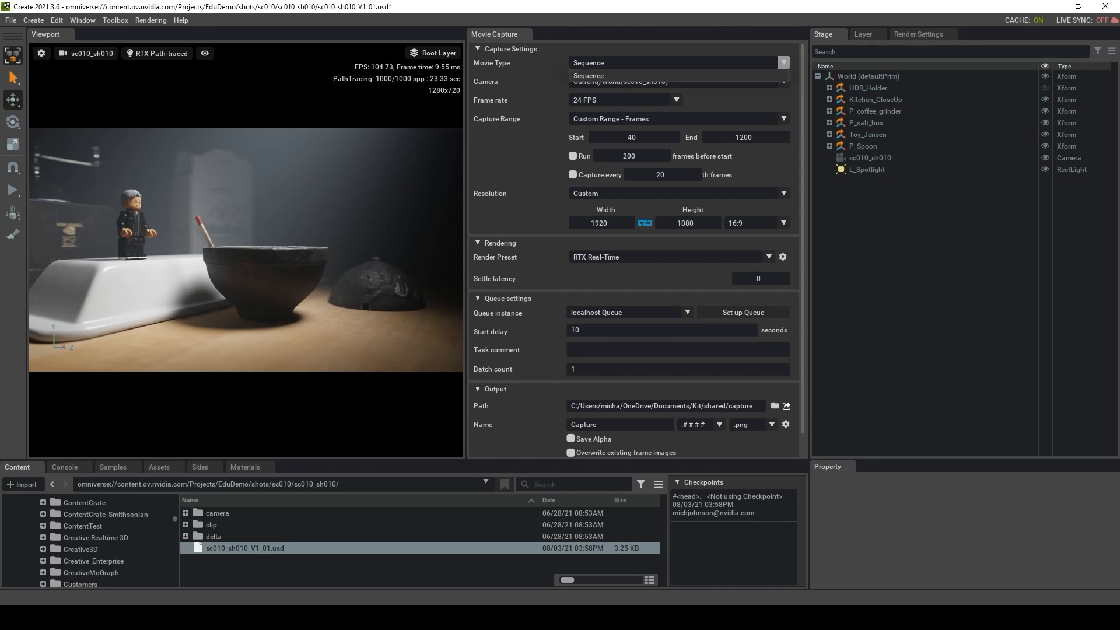
{"action": "left_click", "coordinate": [782, 75]}
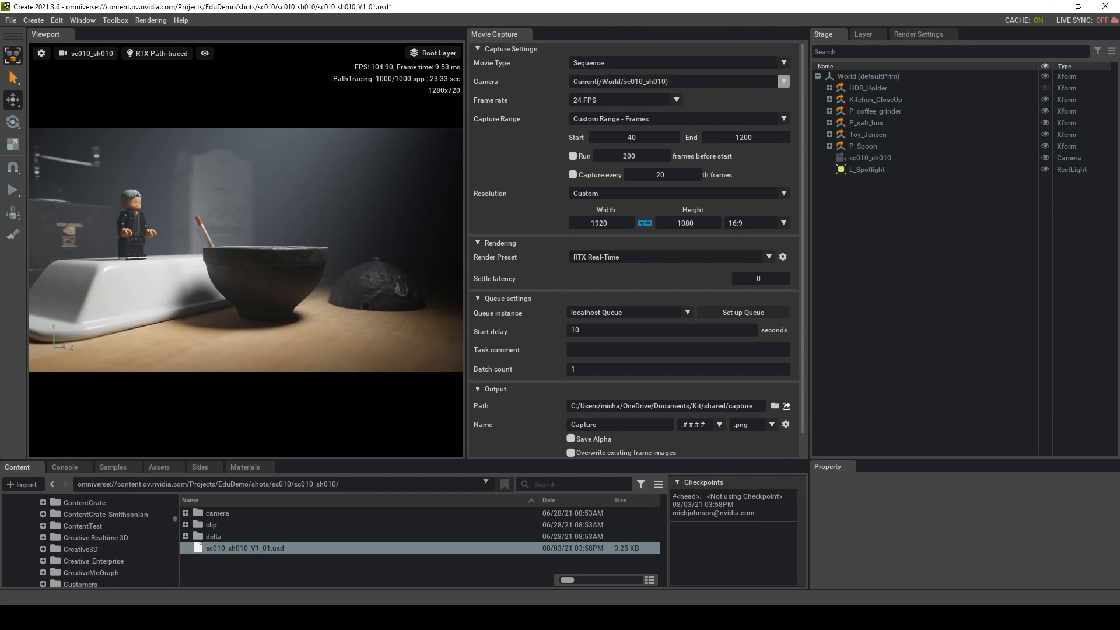
Step: Switch the capture camera to Perspective through the viewport and return it to sc010_sh010
{"action": "left_click", "coordinate": [88, 53]}
{"action": "left_click", "coordinate": [117, 78]}
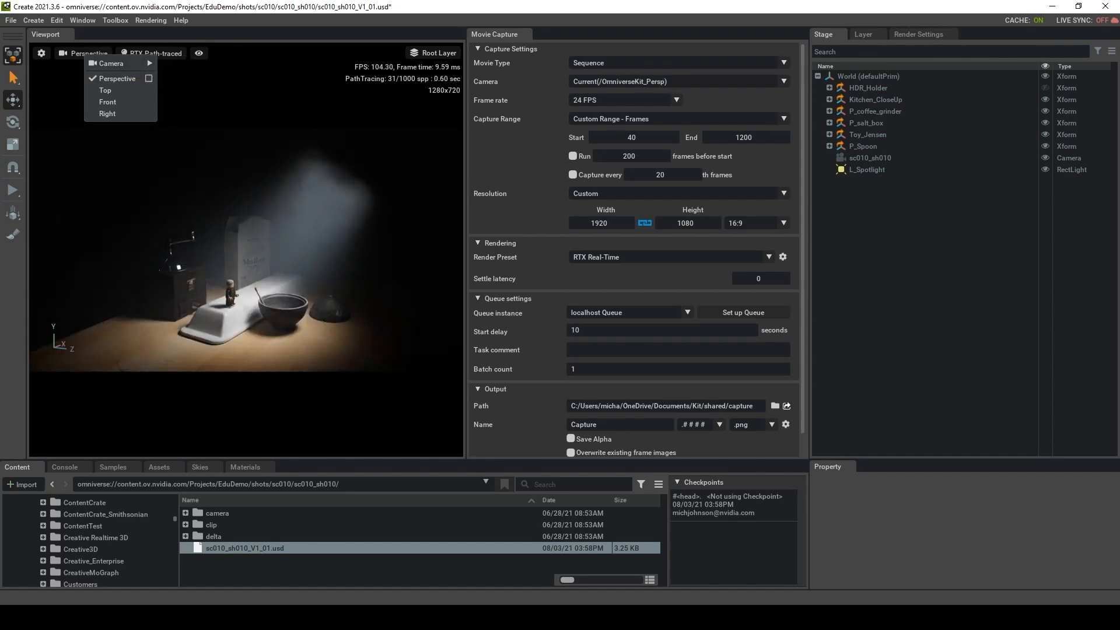
{"action": "mouse_move", "coordinate": [122, 63]}
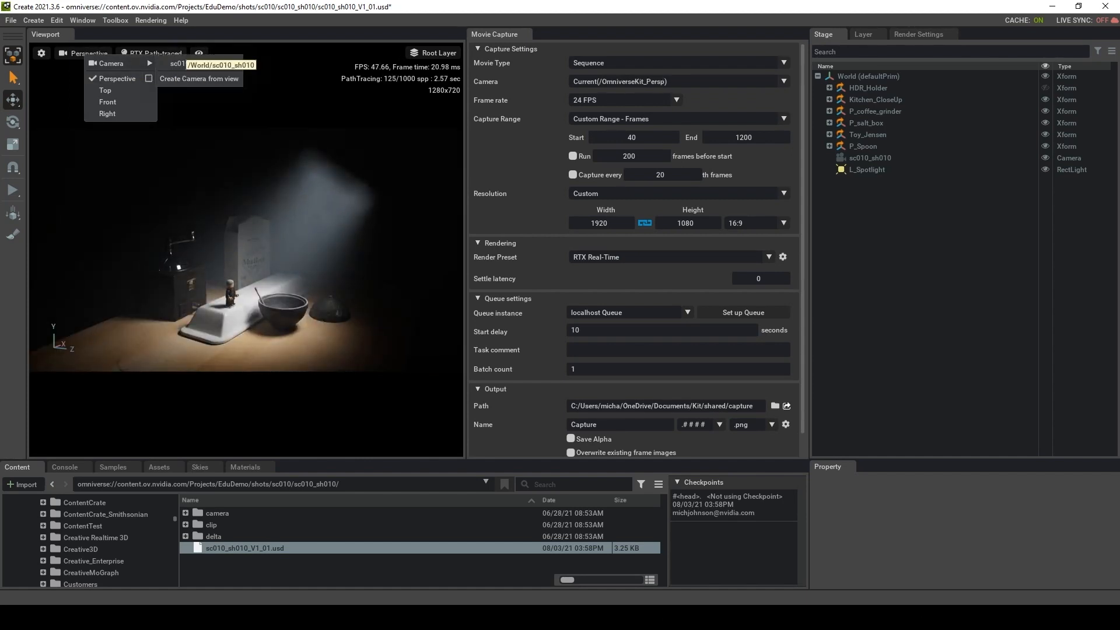
{"action": "left_click", "coordinate": [191, 63]}
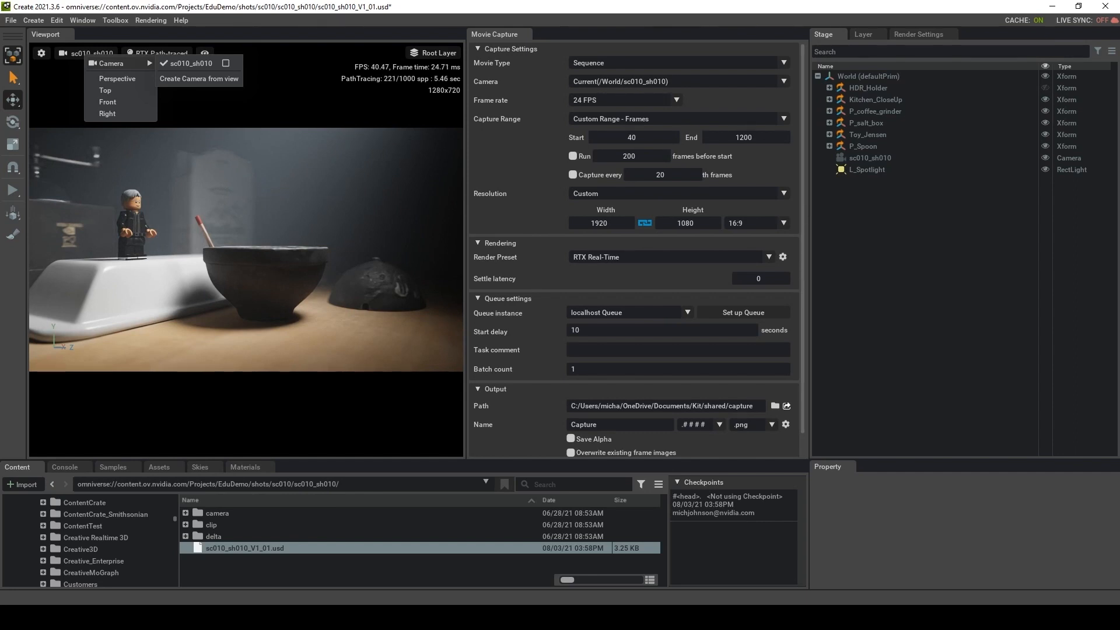
Step: Keep the capture range as Custom Range - Frames and set its start frame to 1001
{"action": "left_click", "coordinate": [783, 118]}
{"action": "left_click", "coordinate": [784, 118]}
{"action": "key", "text": "Escape"}
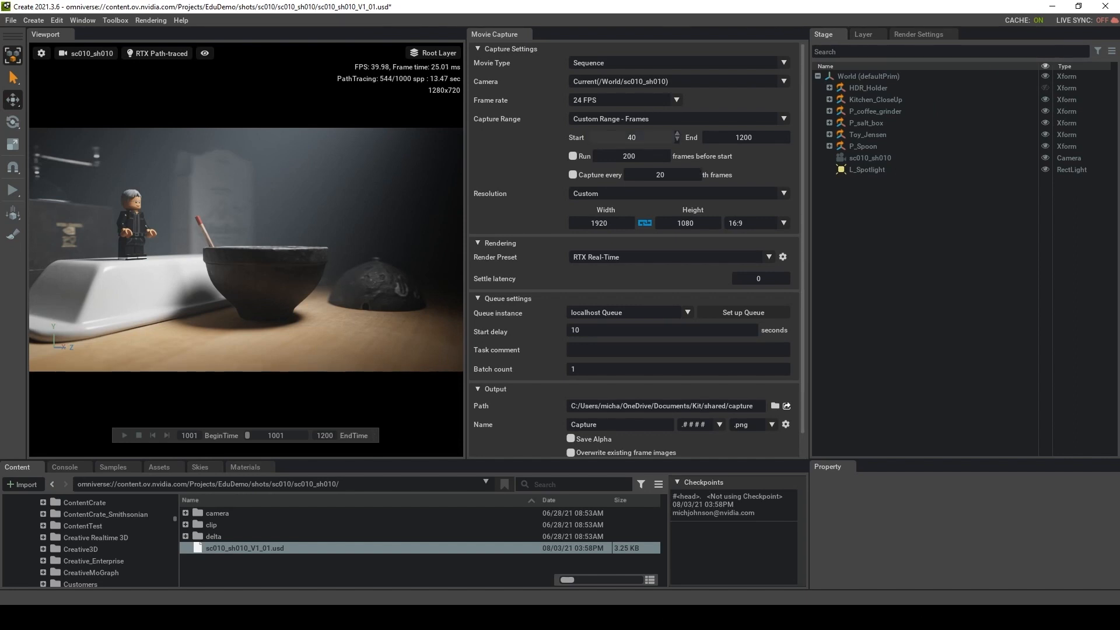
{"action": "double_click", "coordinate": [631, 138]}
{"action": "type", "text": "1001"}
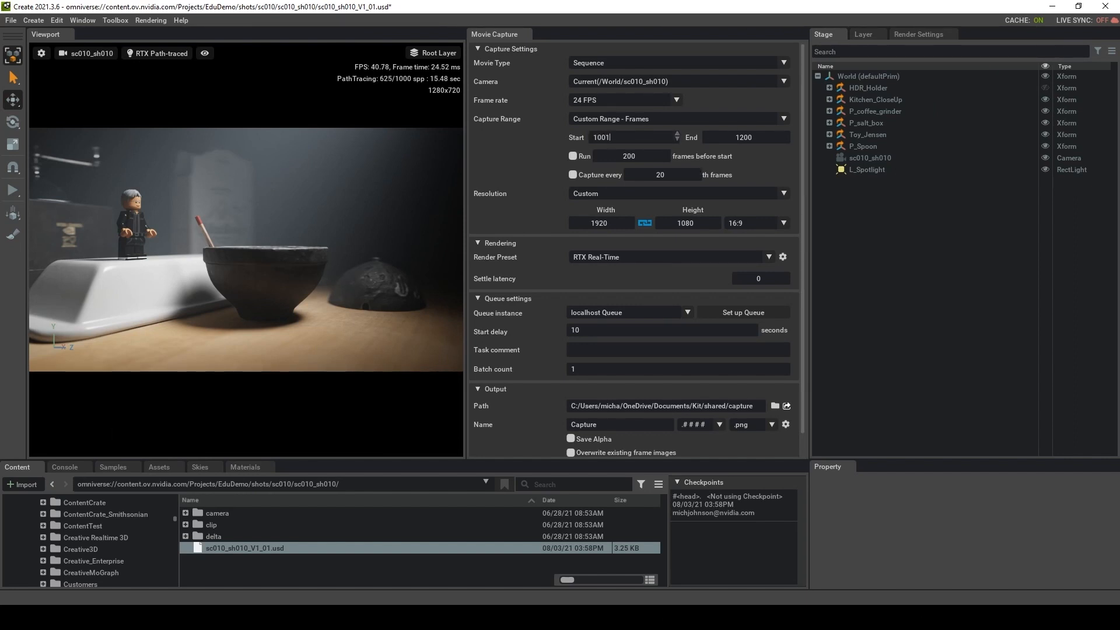
{"action": "key", "text": "Return"}
{"action": "left_click", "coordinate": [769, 257]}
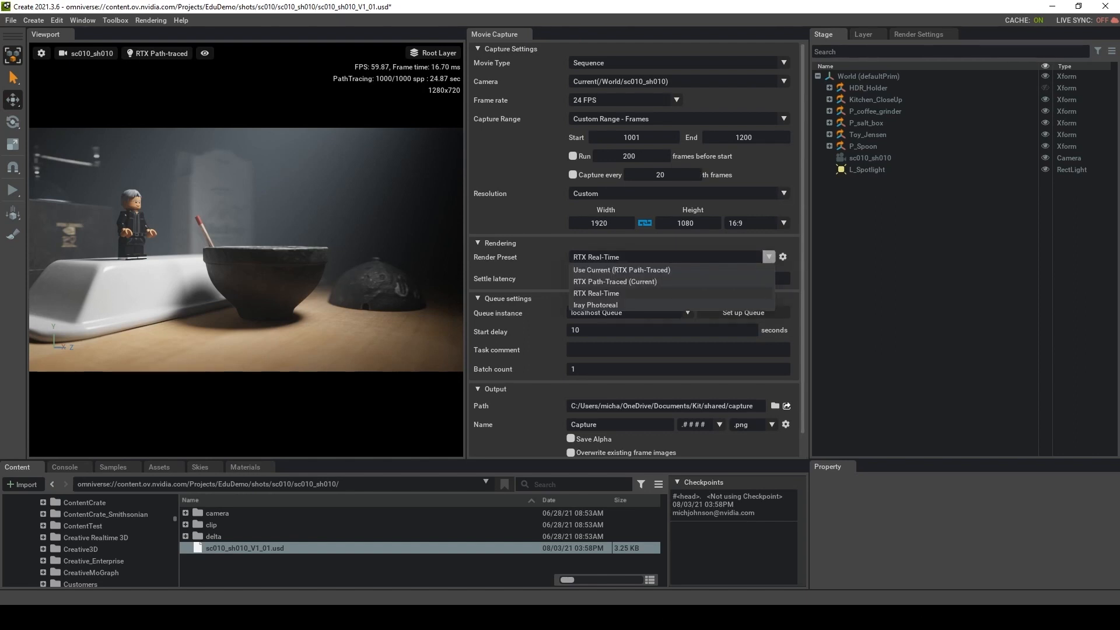
{"action": "key", "text": "Escape"}
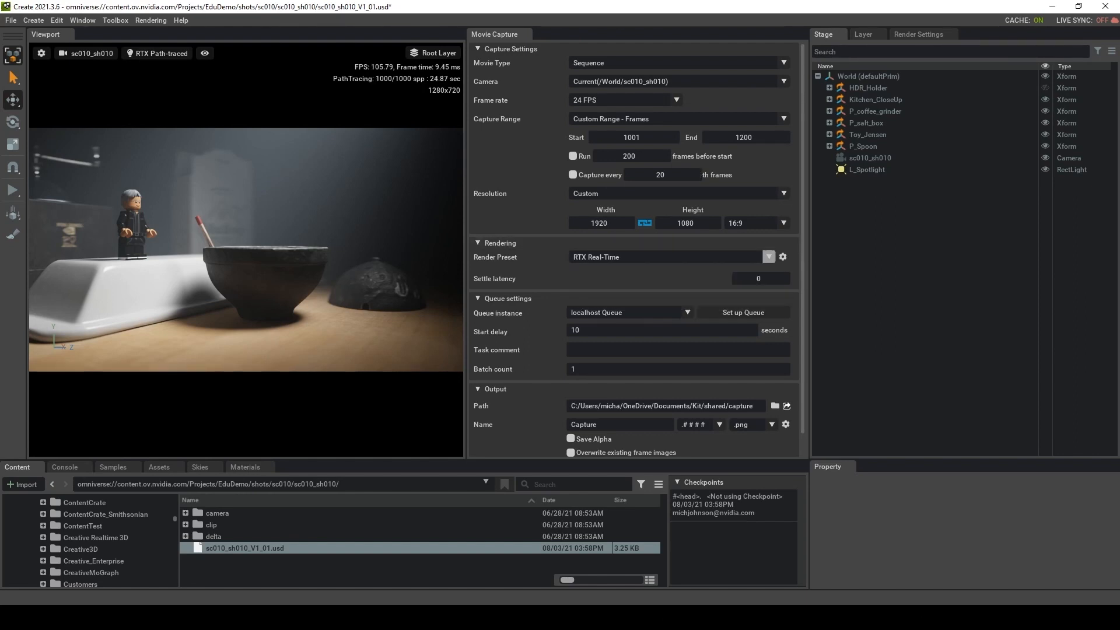
Step: Set the render preset to RTX Path-Traced (Current) with 1000 path trace samples per pixel per subframe
{"action": "left_click", "coordinate": [769, 257]}
{"action": "left_click", "coordinate": [615, 282]}
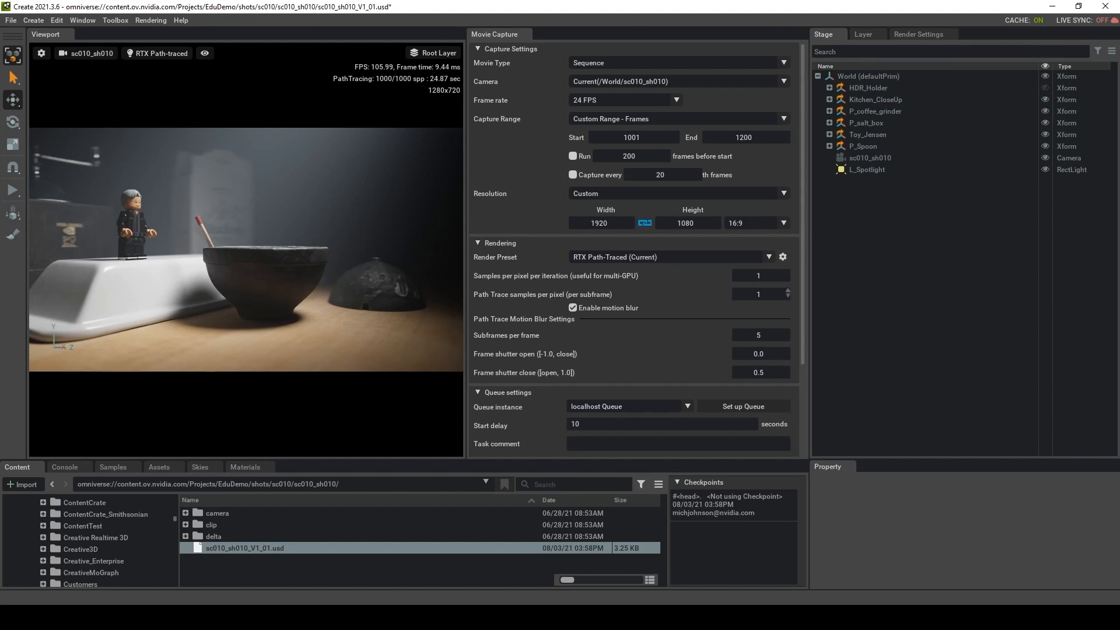
{"action": "left_click", "coordinate": [739, 294]}
{"action": "type", "text": "100"}
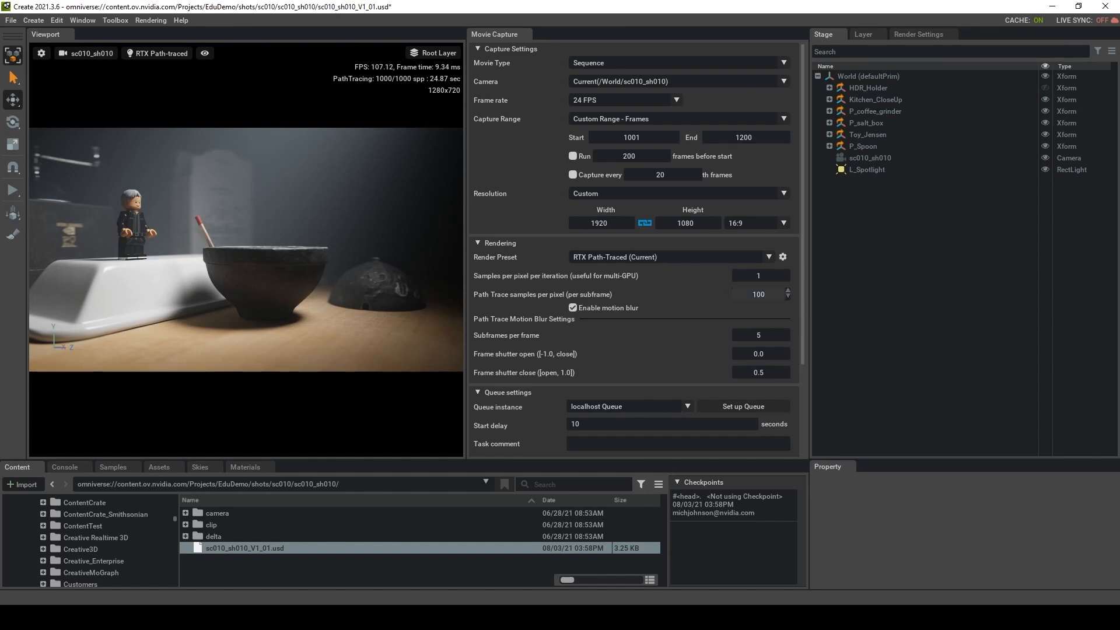
{"action": "type", "text": "0"}
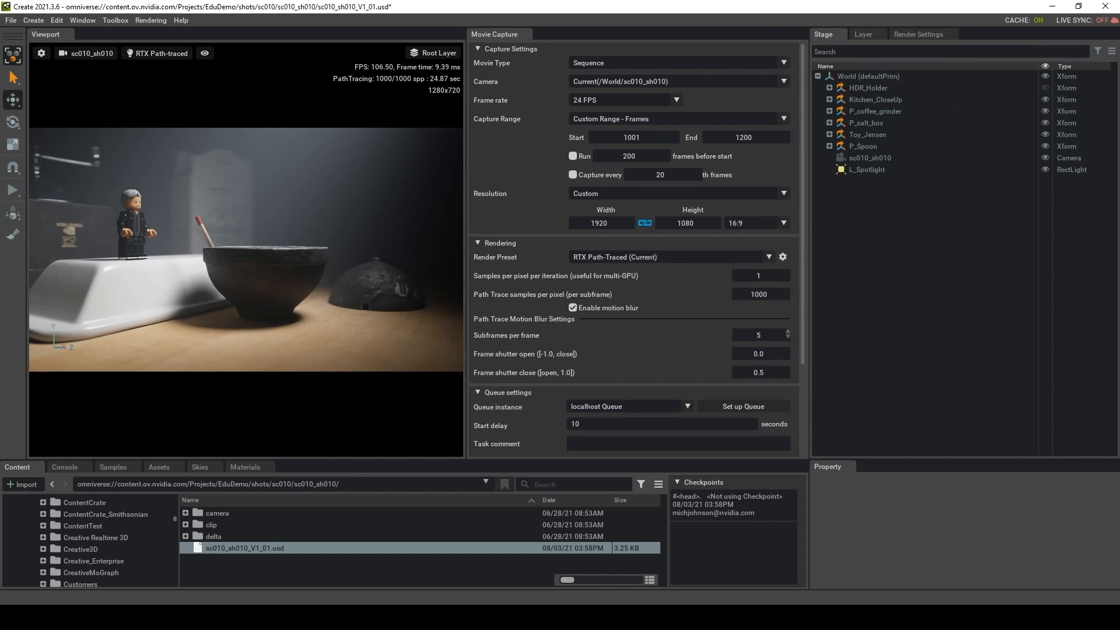
Step: Set the path trace motion blur to 1 subframe per frame
{"action": "left_click", "coordinate": [739, 334]}
{"action": "left_click", "coordinate": [761, 294]}
{"action": "left_click", "coordinate": [739, 335]}
{"action": "type", "text": "1"}
{"action": "key", "text": "Return"}
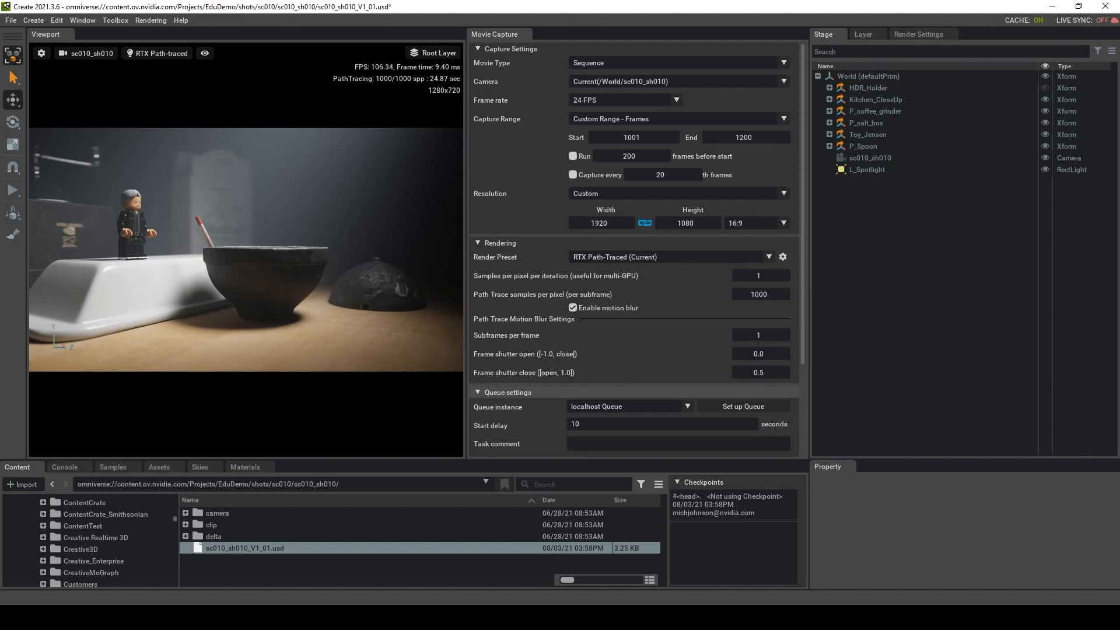
Step: Collapse the queue settings and review the available output file formats, keeping .png
{"action": "scroll", "coordinate": [740, 367], "scroll_direction": "down", "scroll_amount": 1}
{"action": "left_click", "coordinate": [502, 352]}
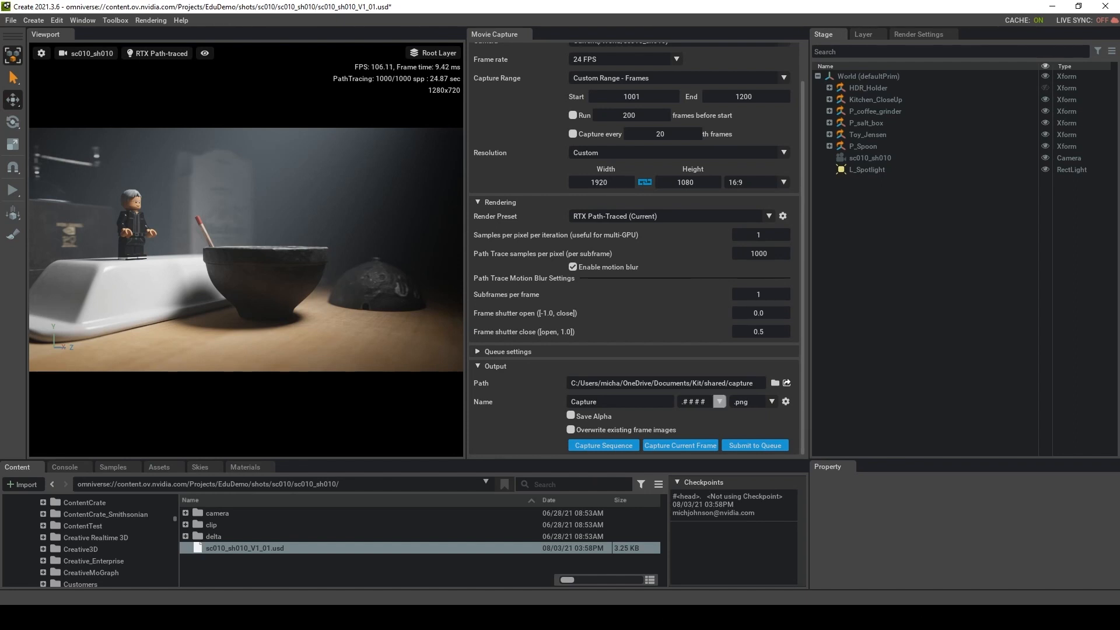
{"action": "left_click", "coordinate": [772, 401]}
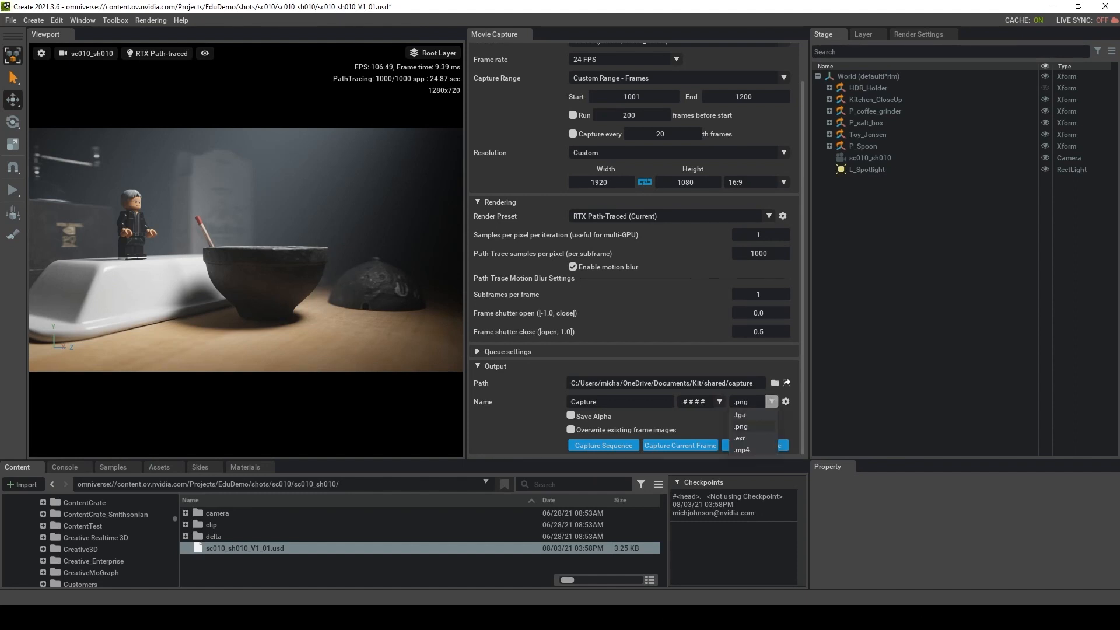
{"action": "key", "text": "Escape"}
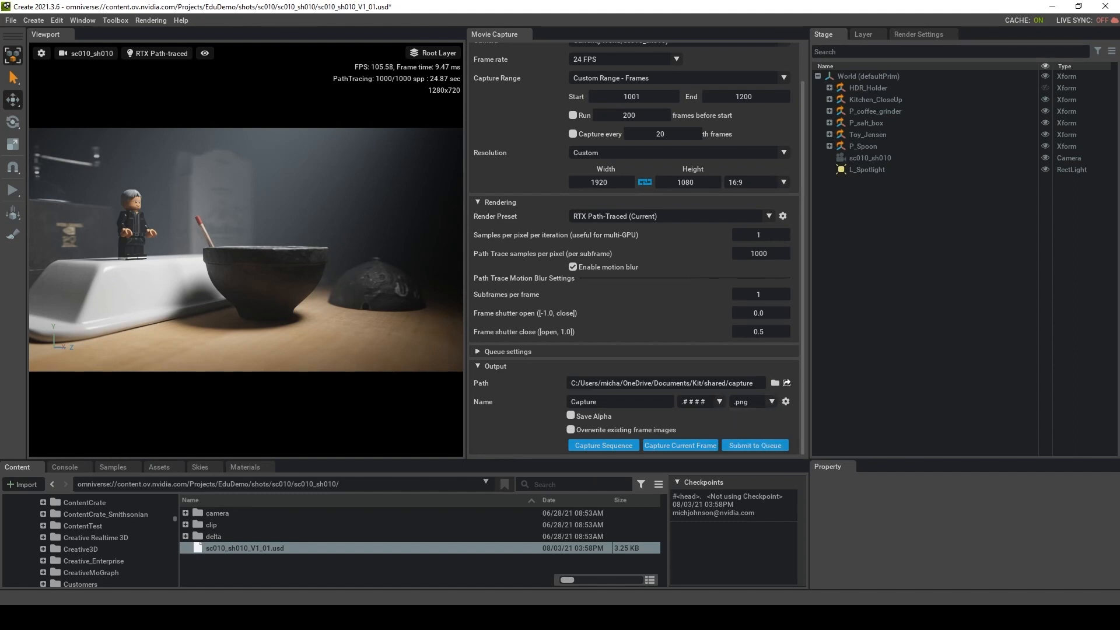